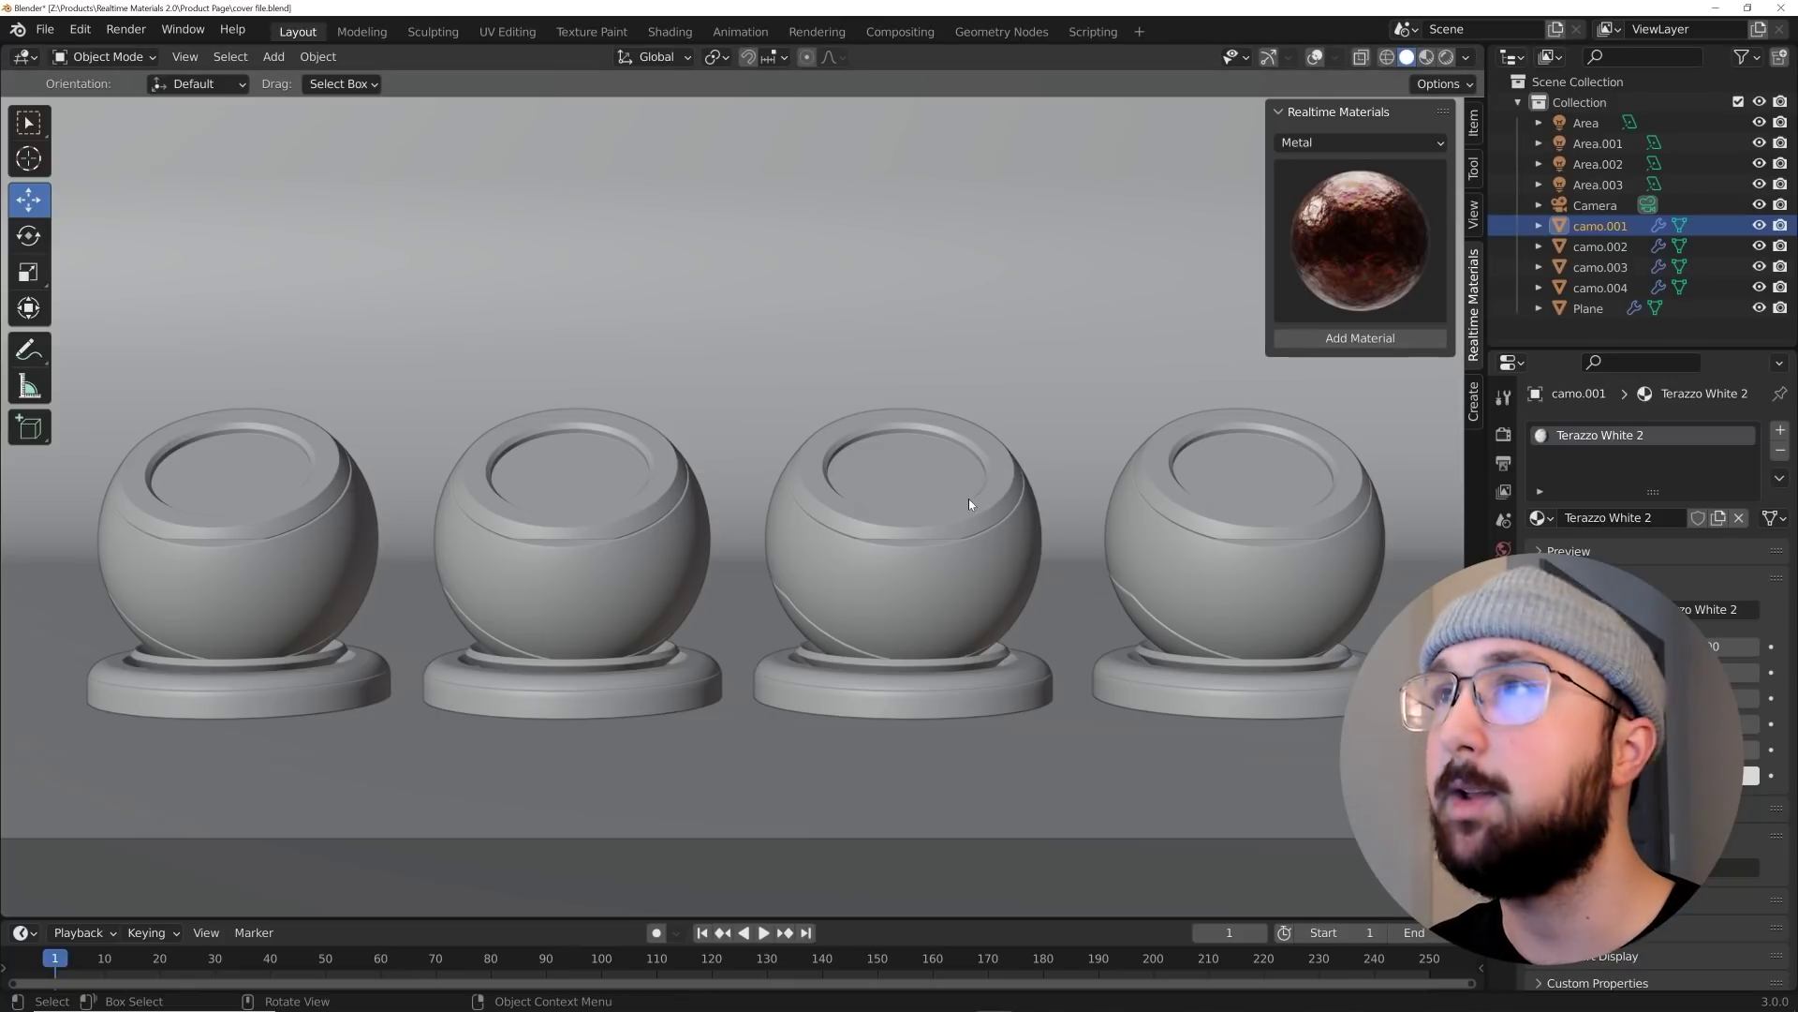
Switch the viewport to rendered shading with overlays shown, and select the white terrazzo sphere
{"action": "left_click", "coordinate": [1448, 62]}
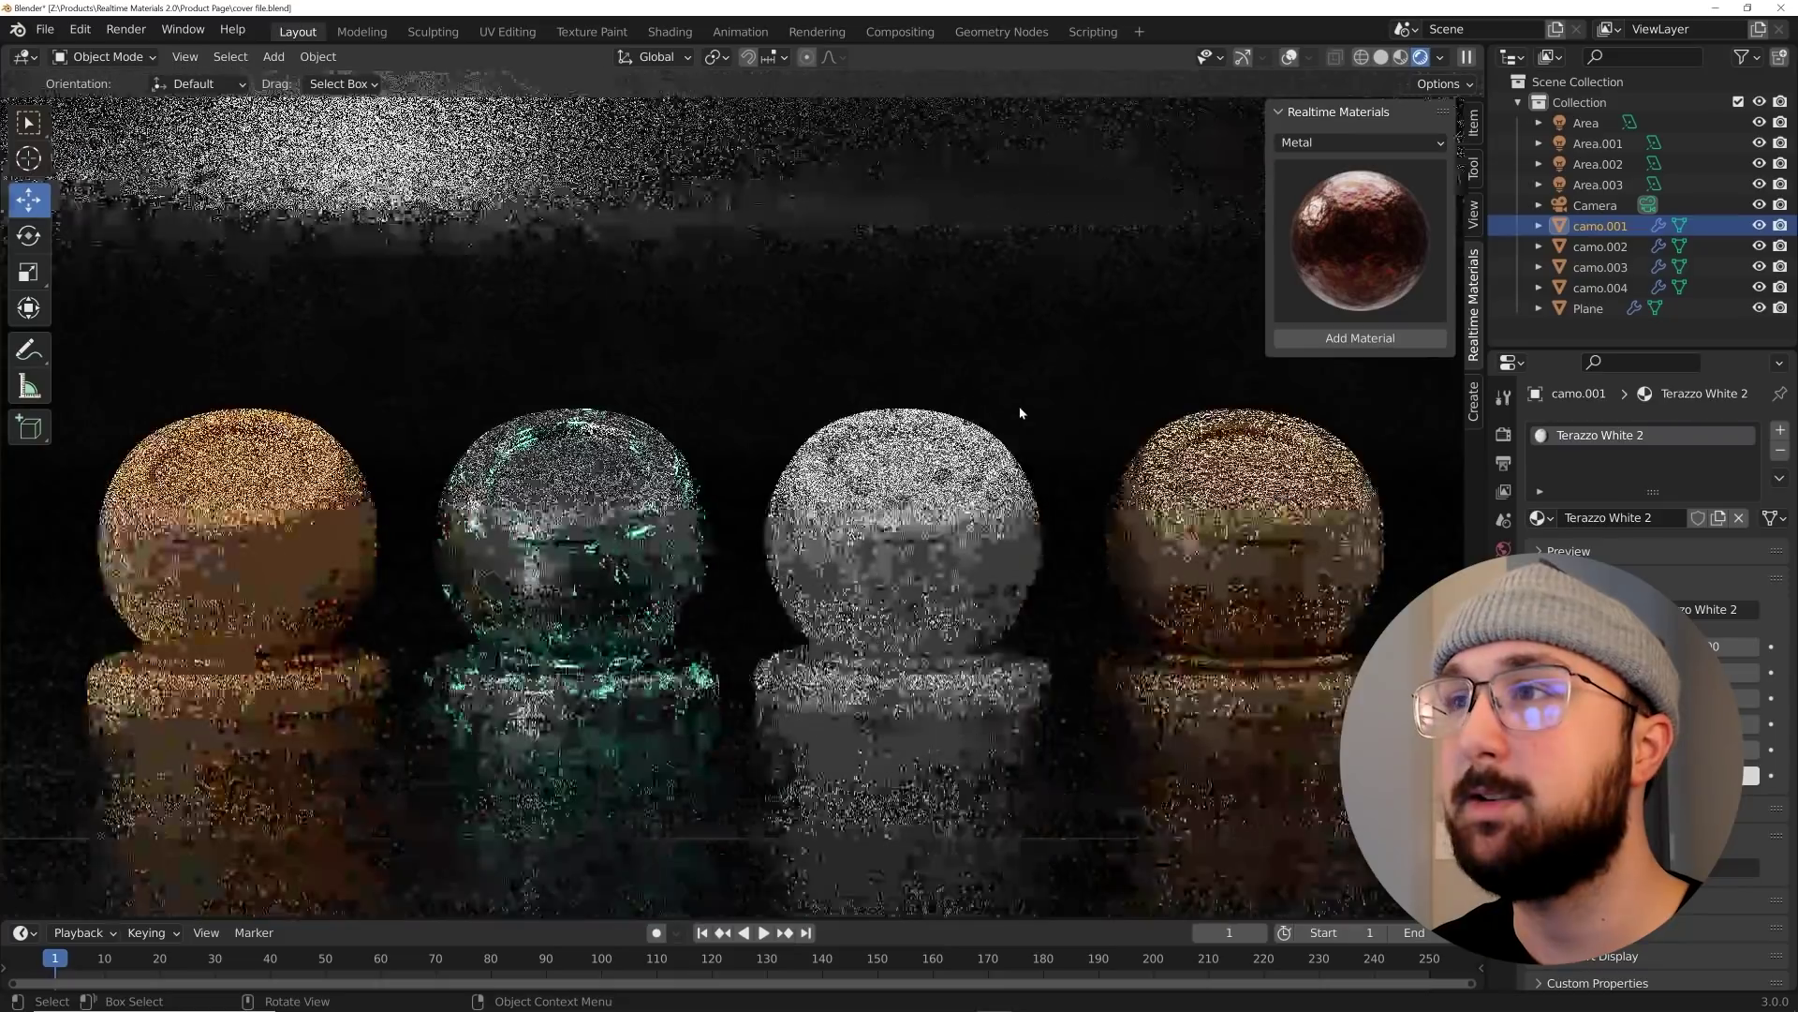
{"action": "left_click", "coordinate": [1288, 57]}
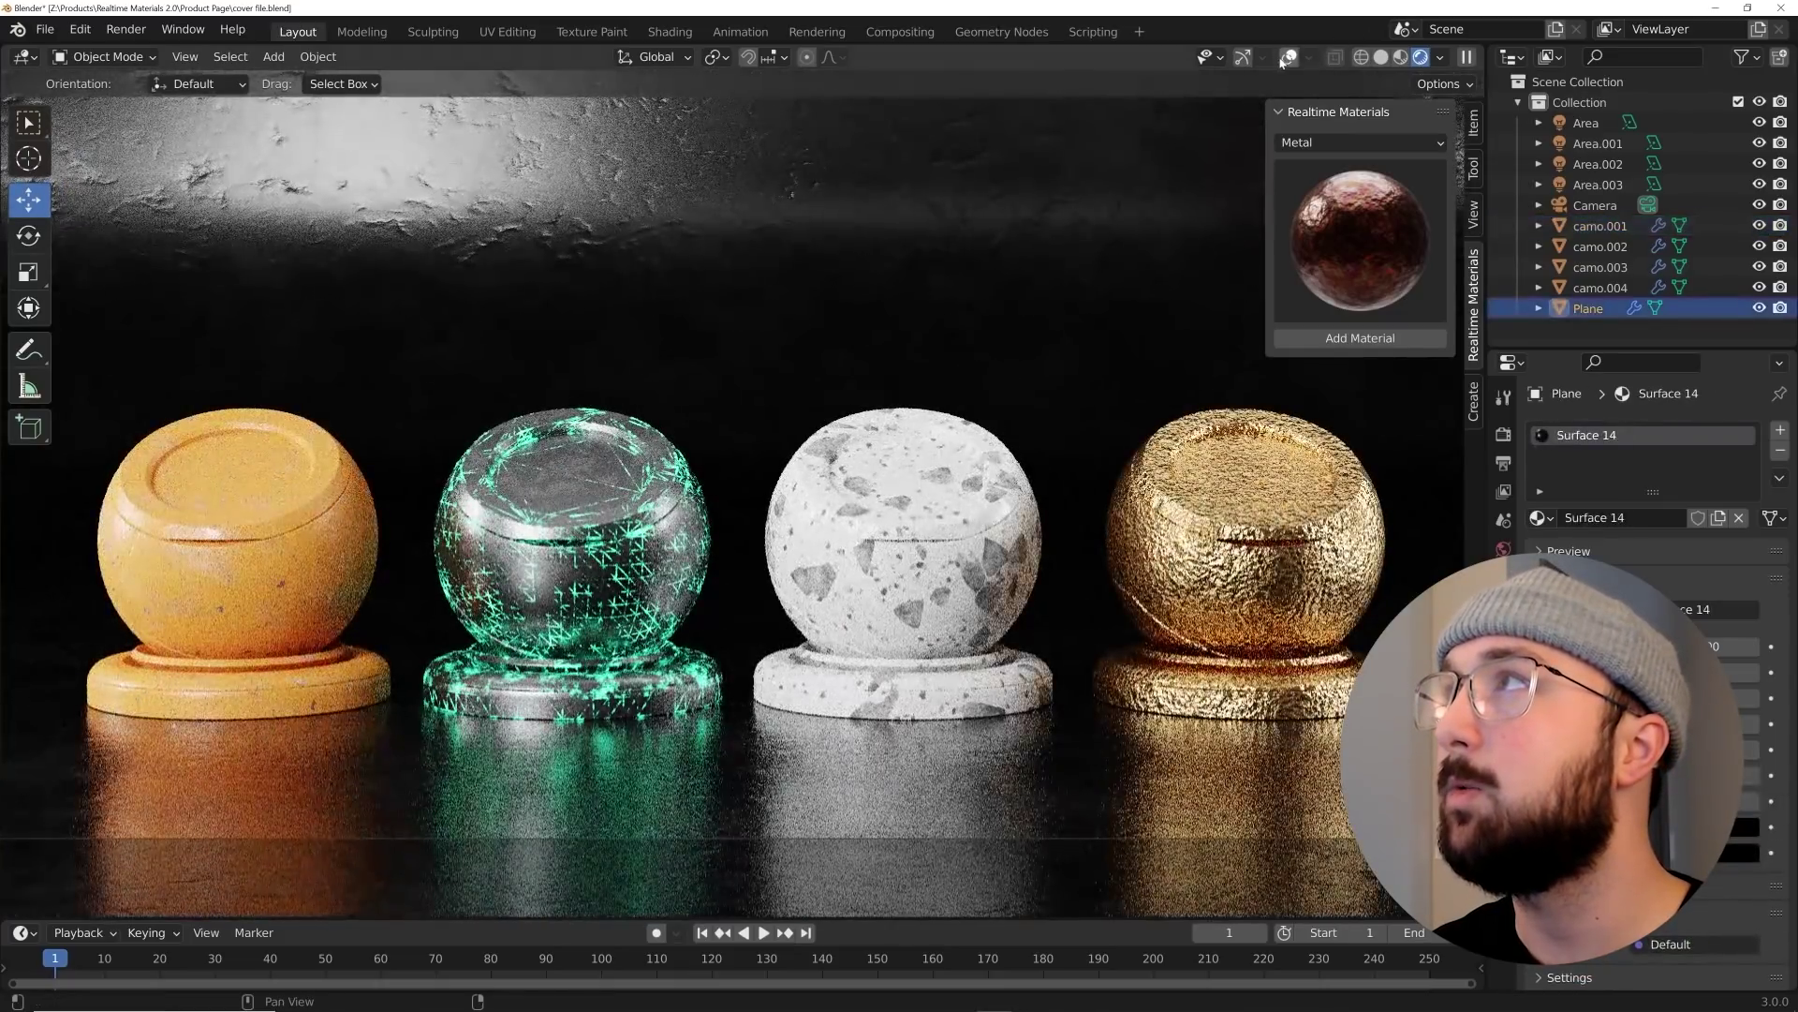
{"action": "left_click", "coordinate": [881, 508]}
Browse the Shift+A menu's Realtime Materials submenus without adding anything
{"action": "key", "text": "shift+a"}
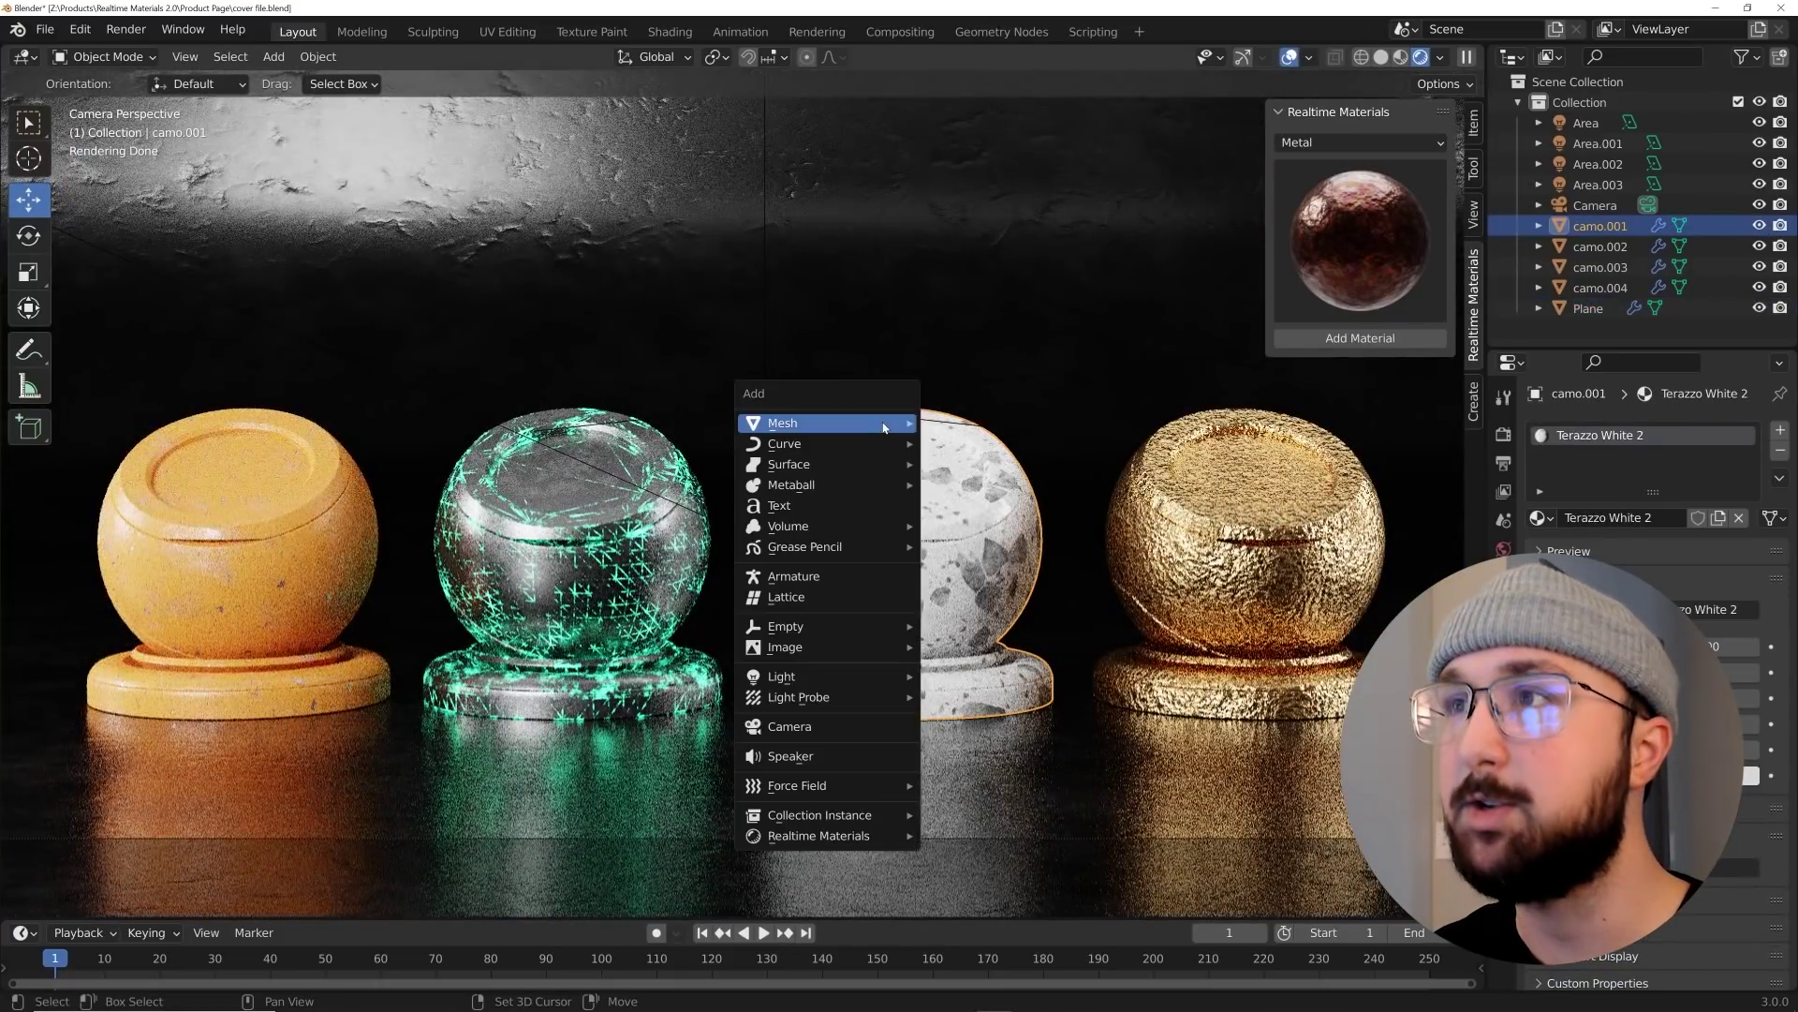
{"action": "mouse_move", "coordinate": [833, 836]}
{"action": "mouse_move", "coordinate": [980, 819]}
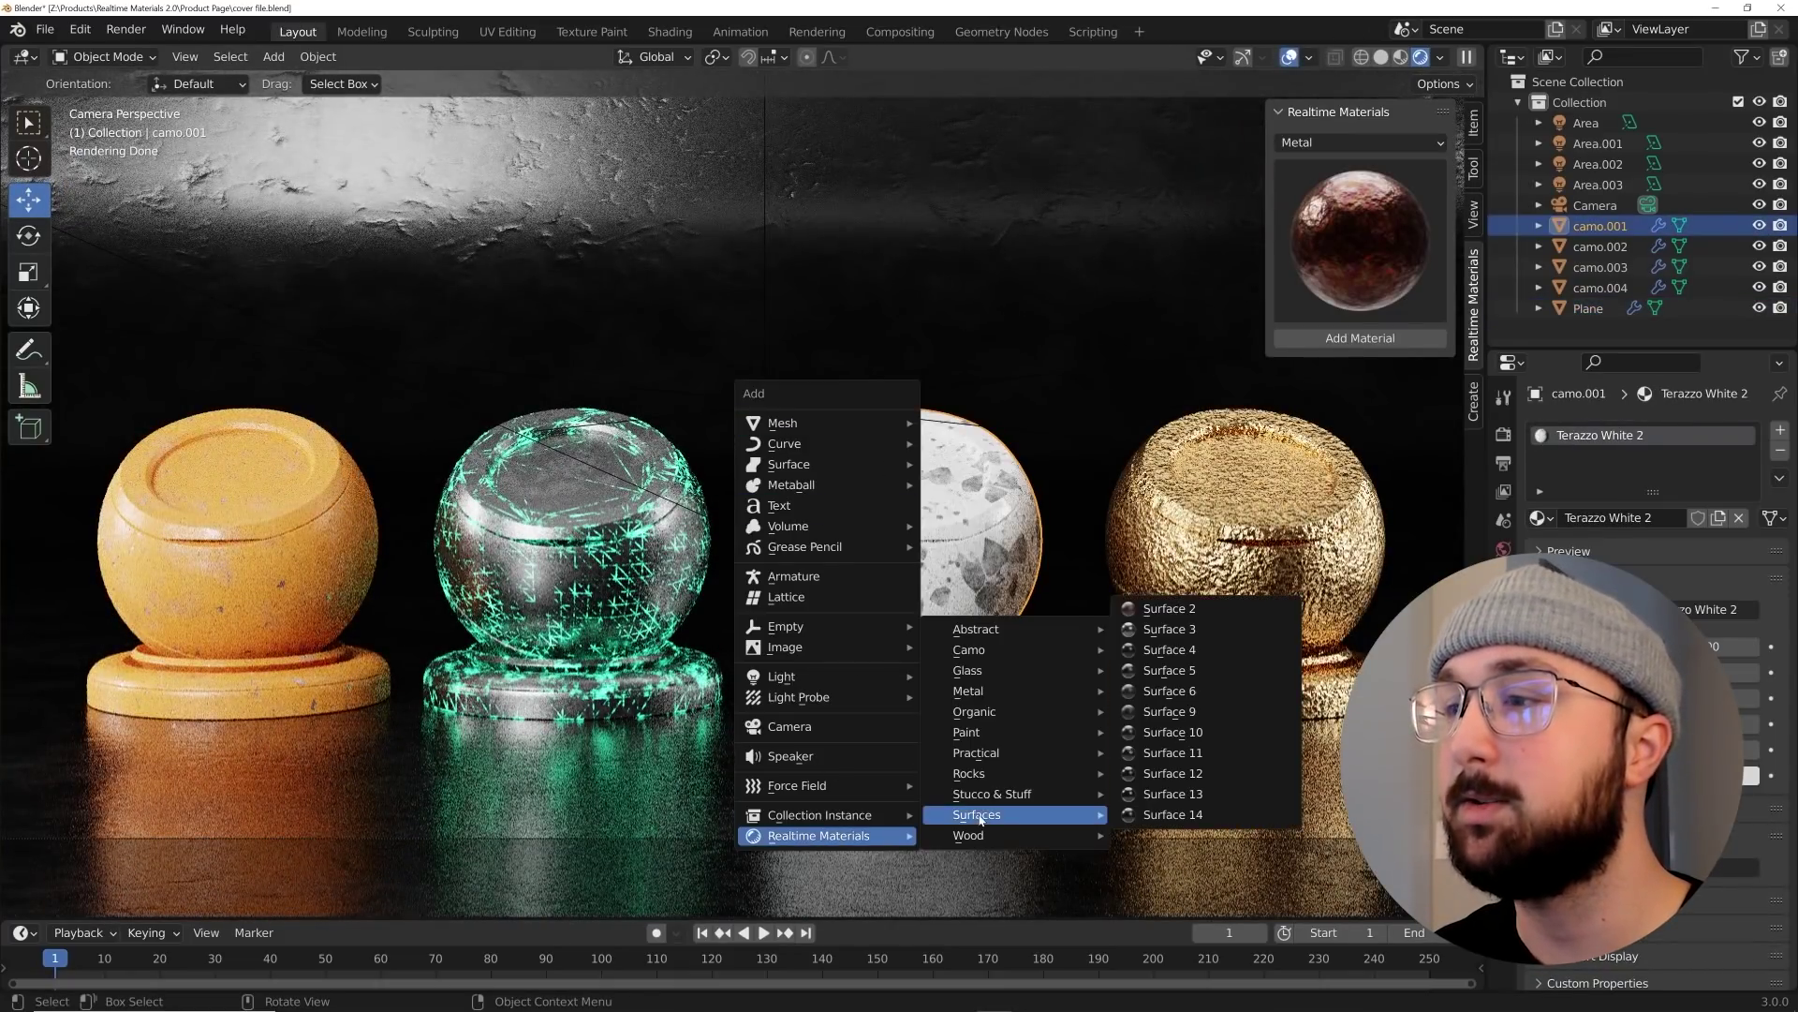
{"action": "mouse_move", "coordinate": [1021, 727]}
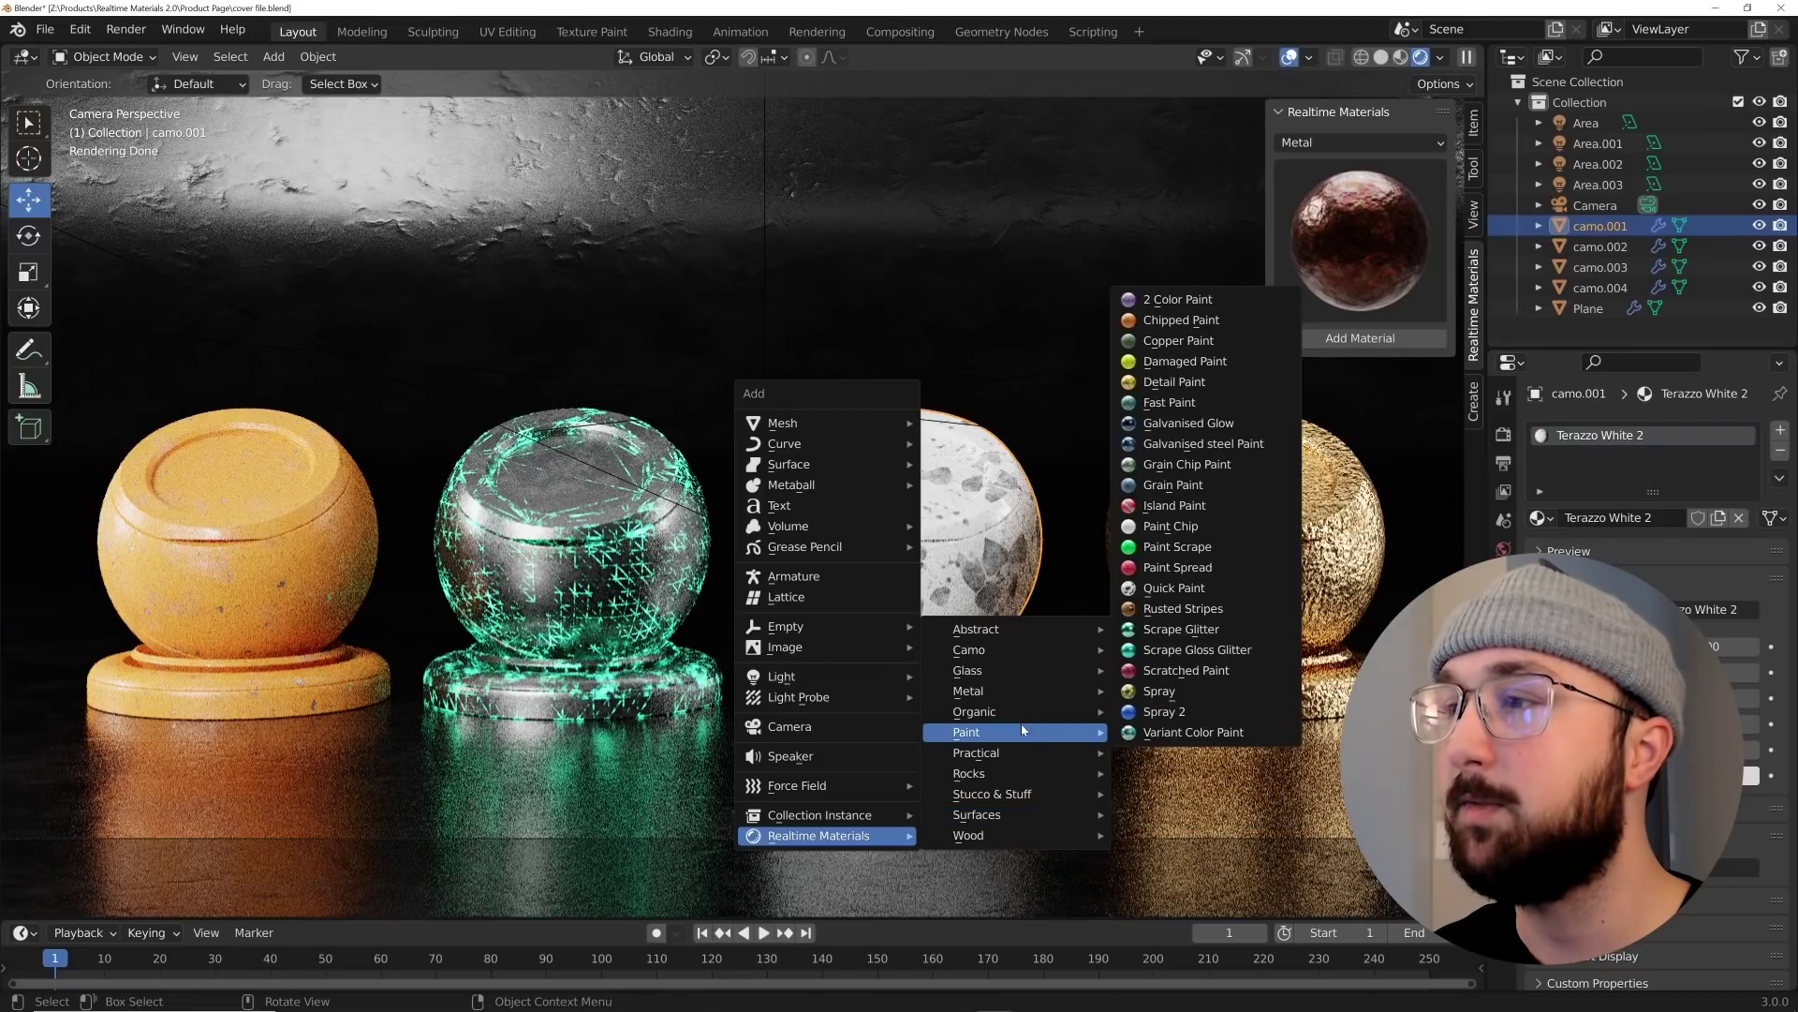
{"action": "mouse_move", "coordinate": [966, 693]}
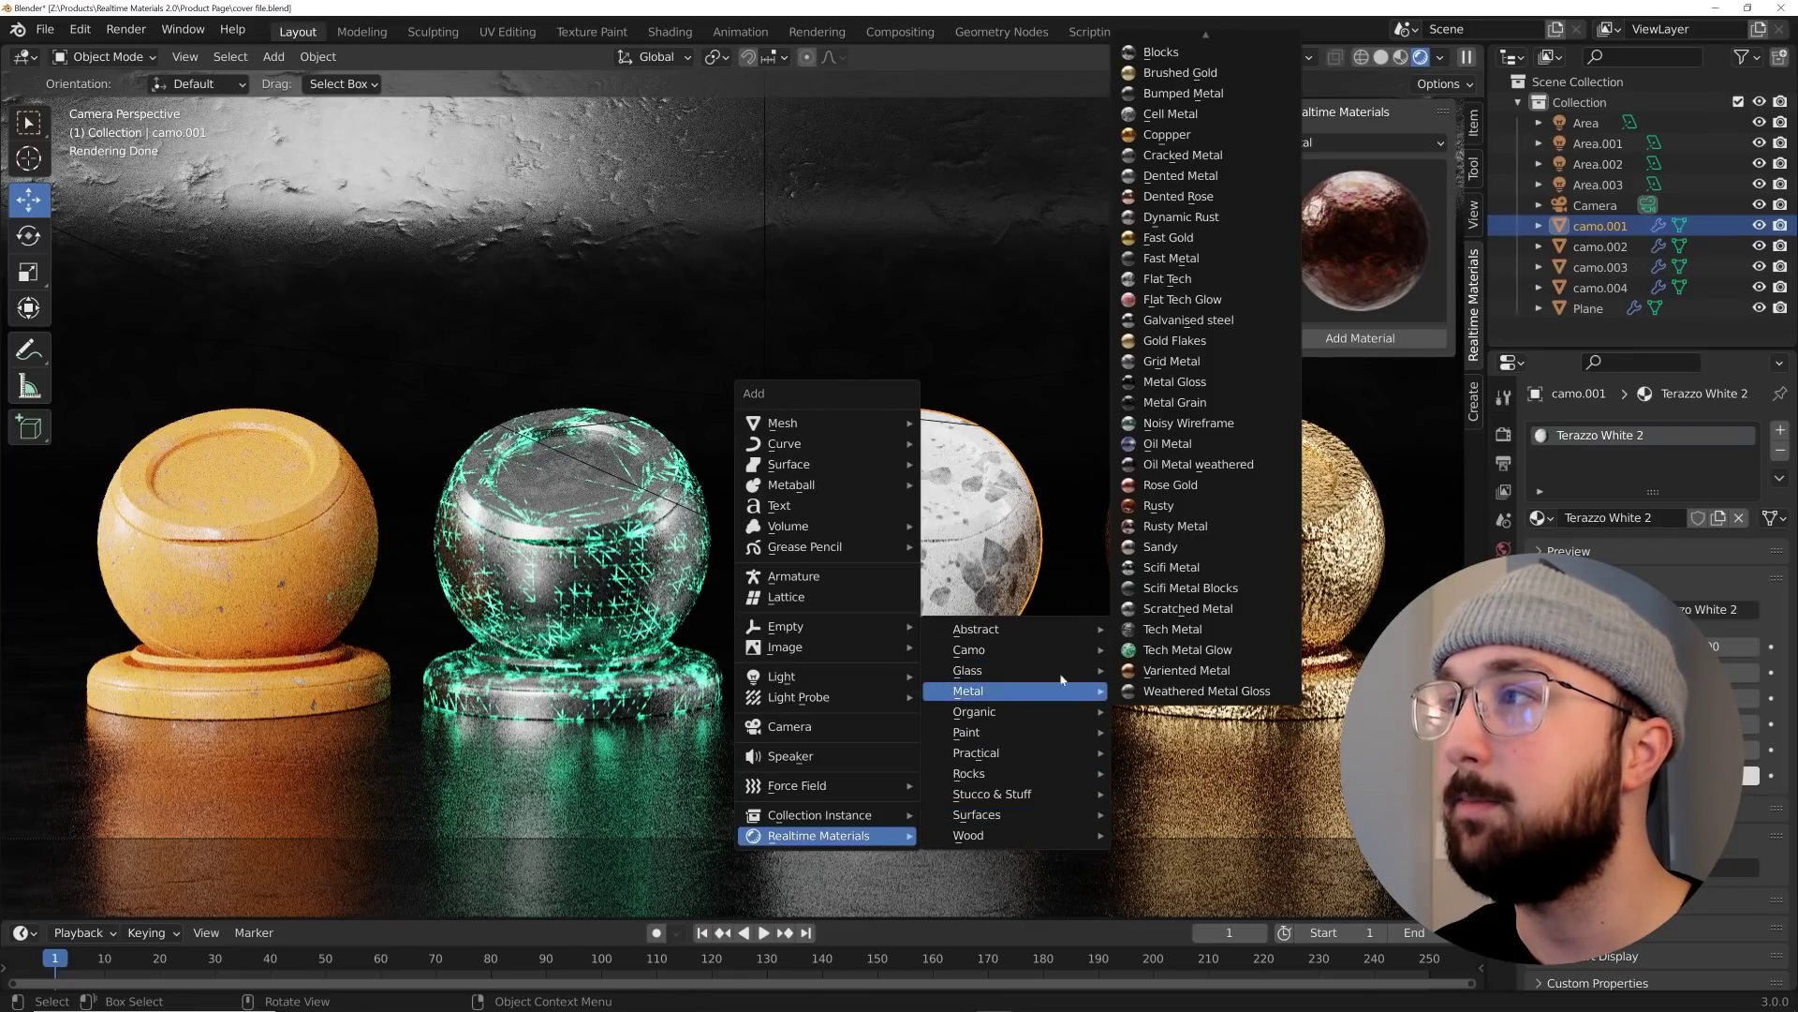
Close the add menu, view the Metal material thumbnails, and browse the add menu again
{"action": "left_click", "coordinate": [1202, 320]}
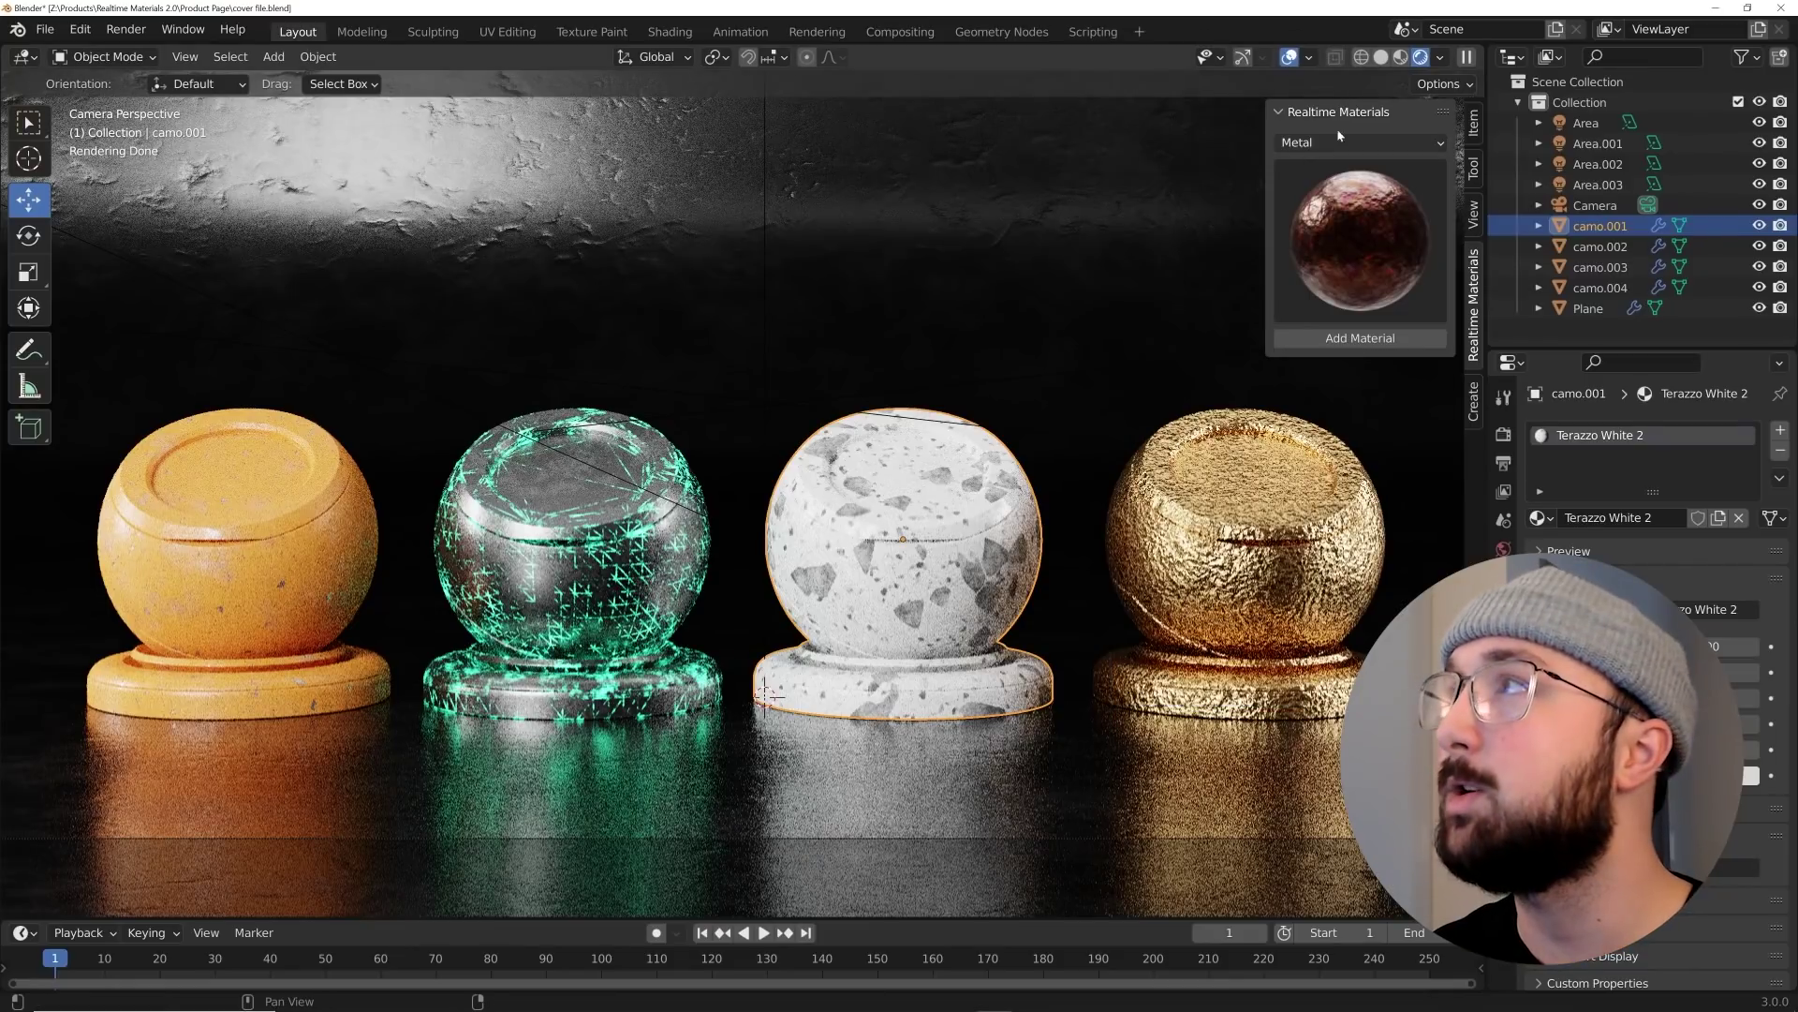
{"action": "left_click", "coordinate": [1389, 215]}
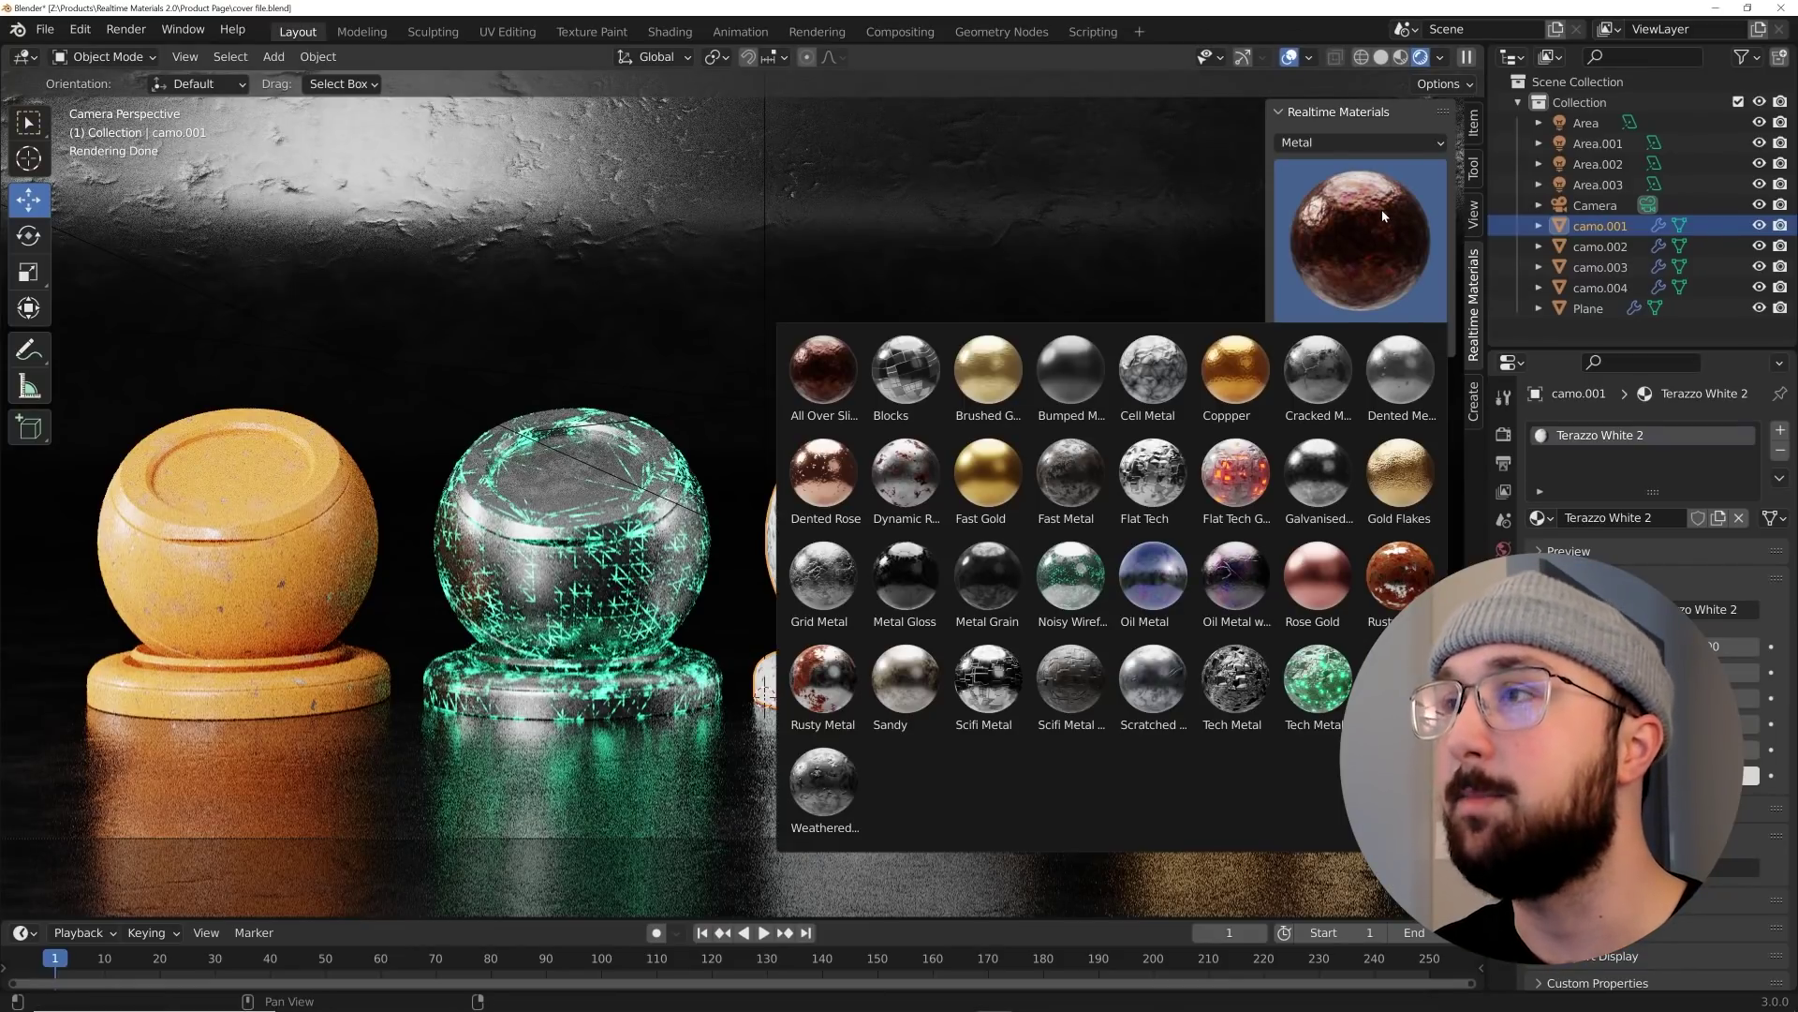
{"action": "key", "text": "shift+a"}
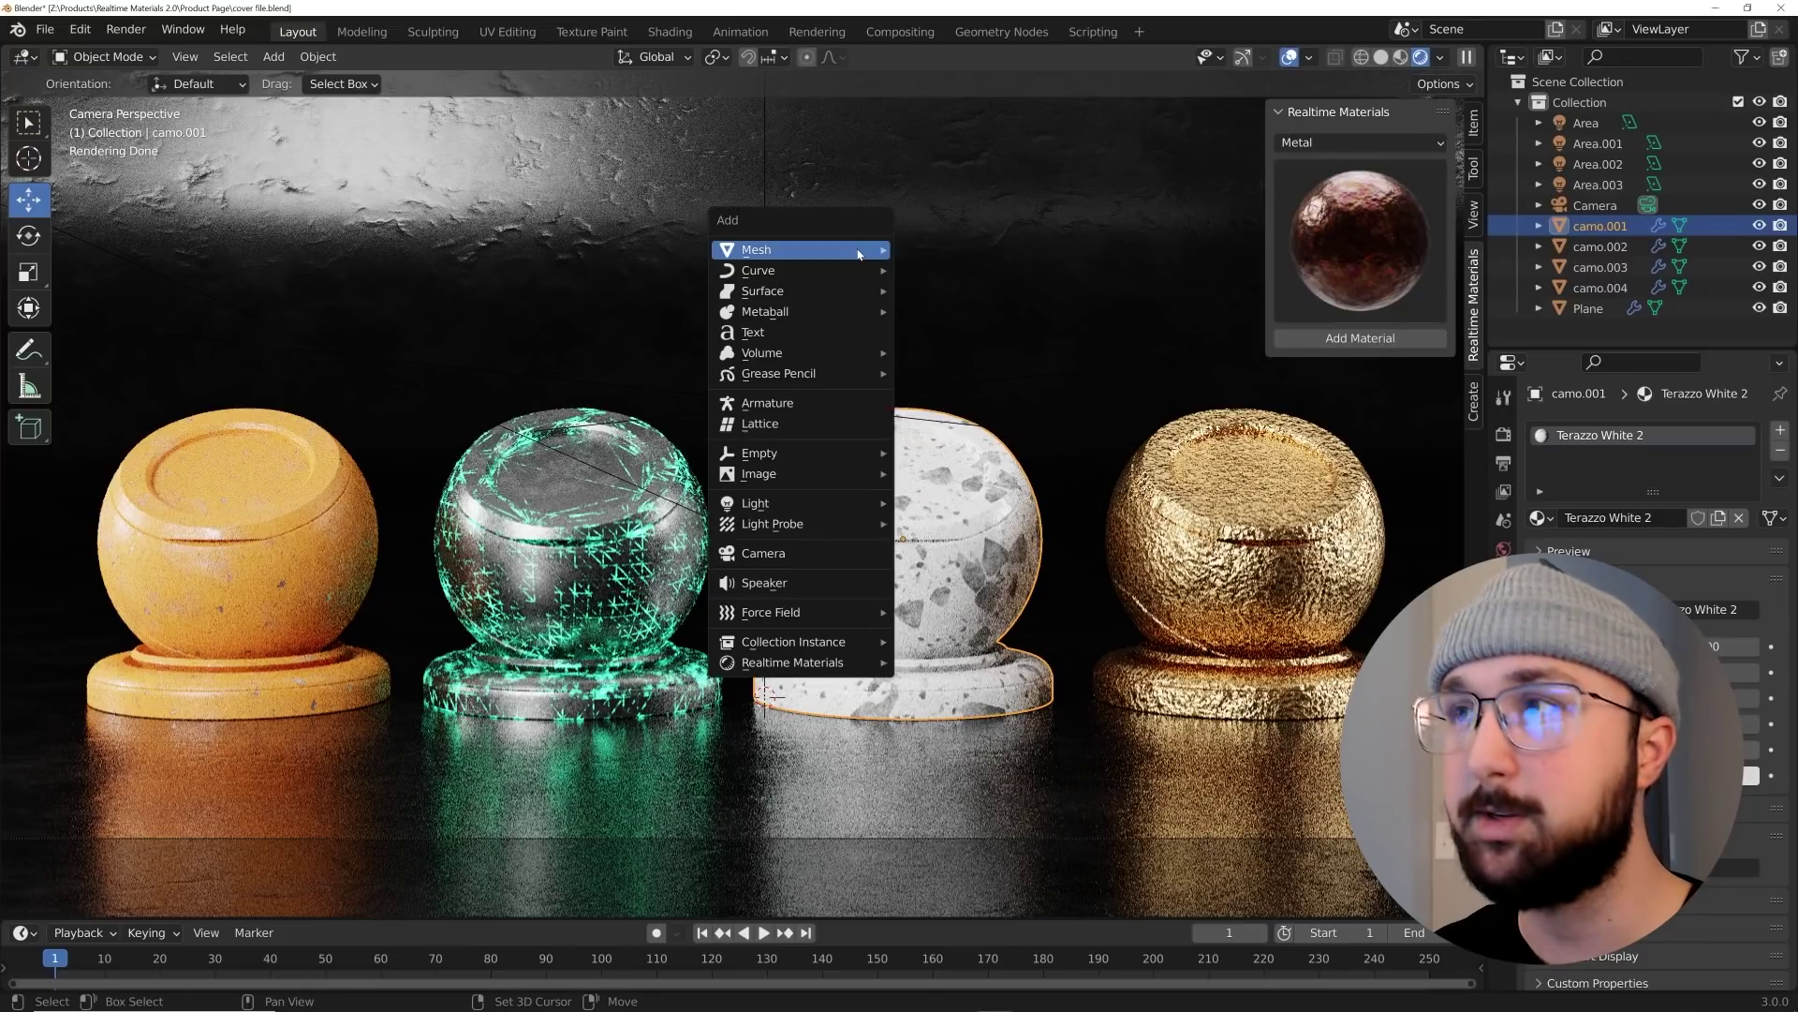
{"action": "mouse_move", "coordinate": [843, 663]}
{"action": "mouse_move", "coordinate": [948, 731]}
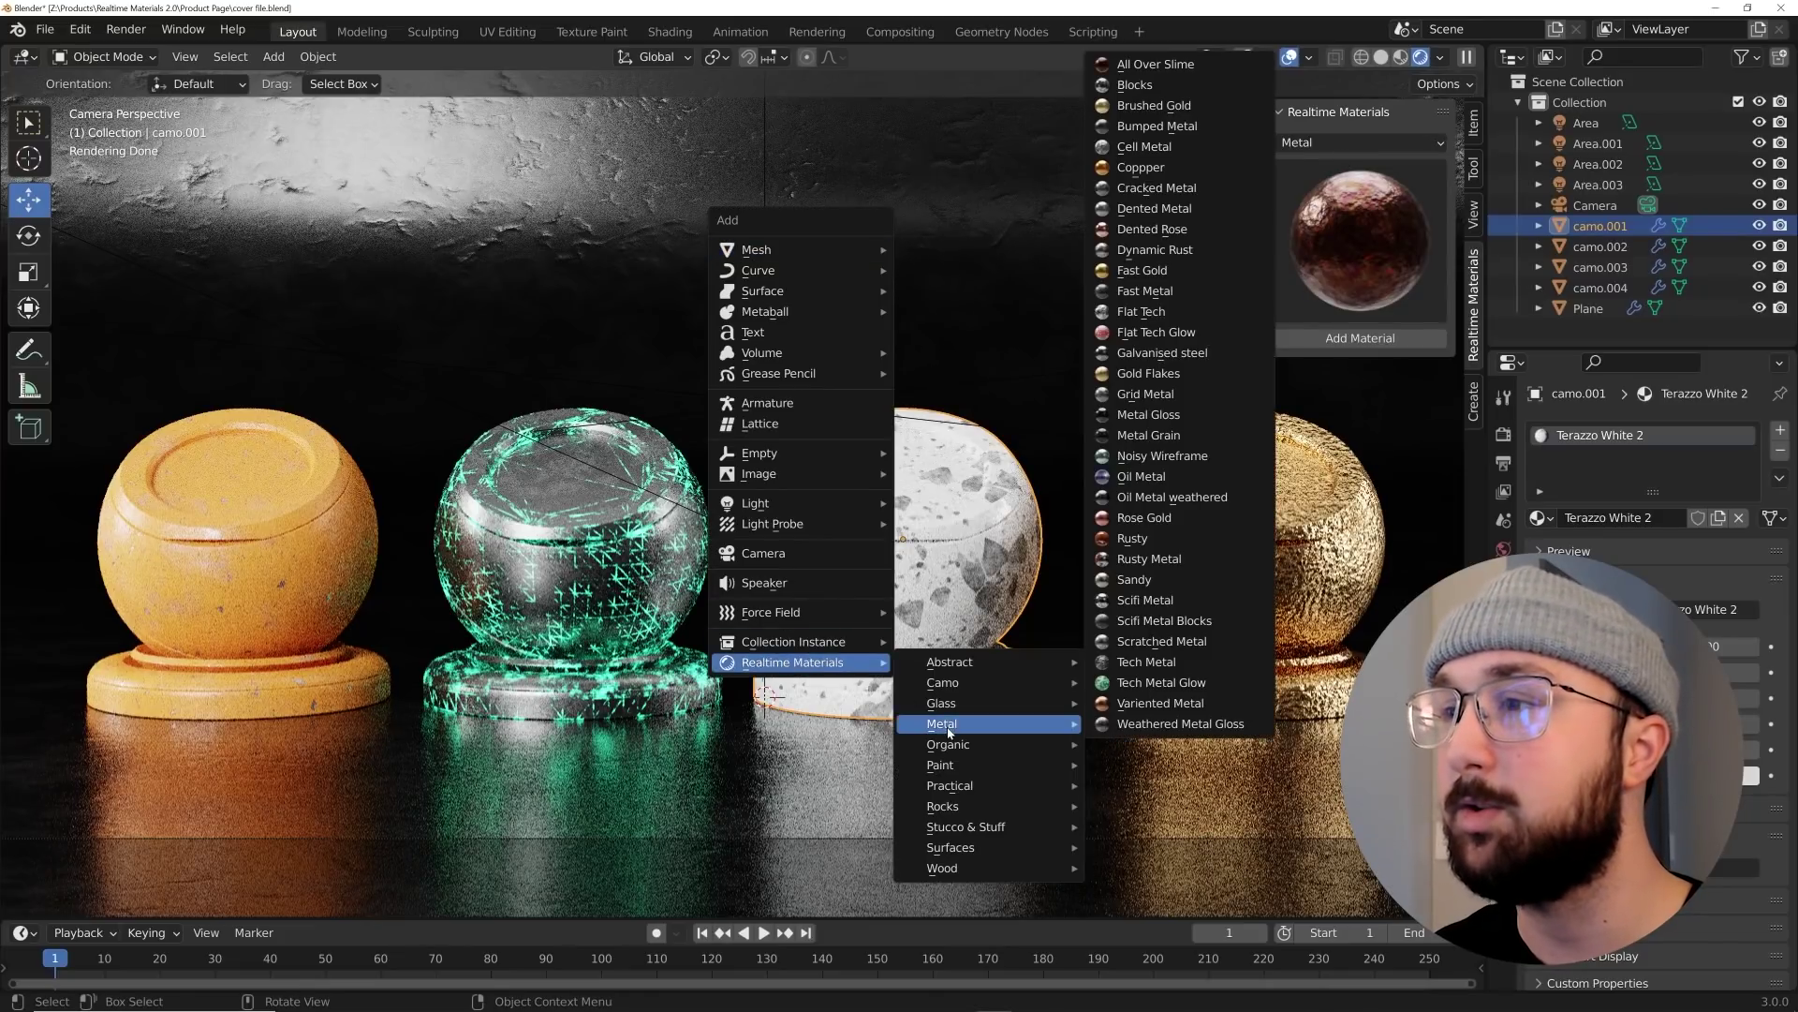
{"action": "mouse_move", "coordinate": [946, 765]}
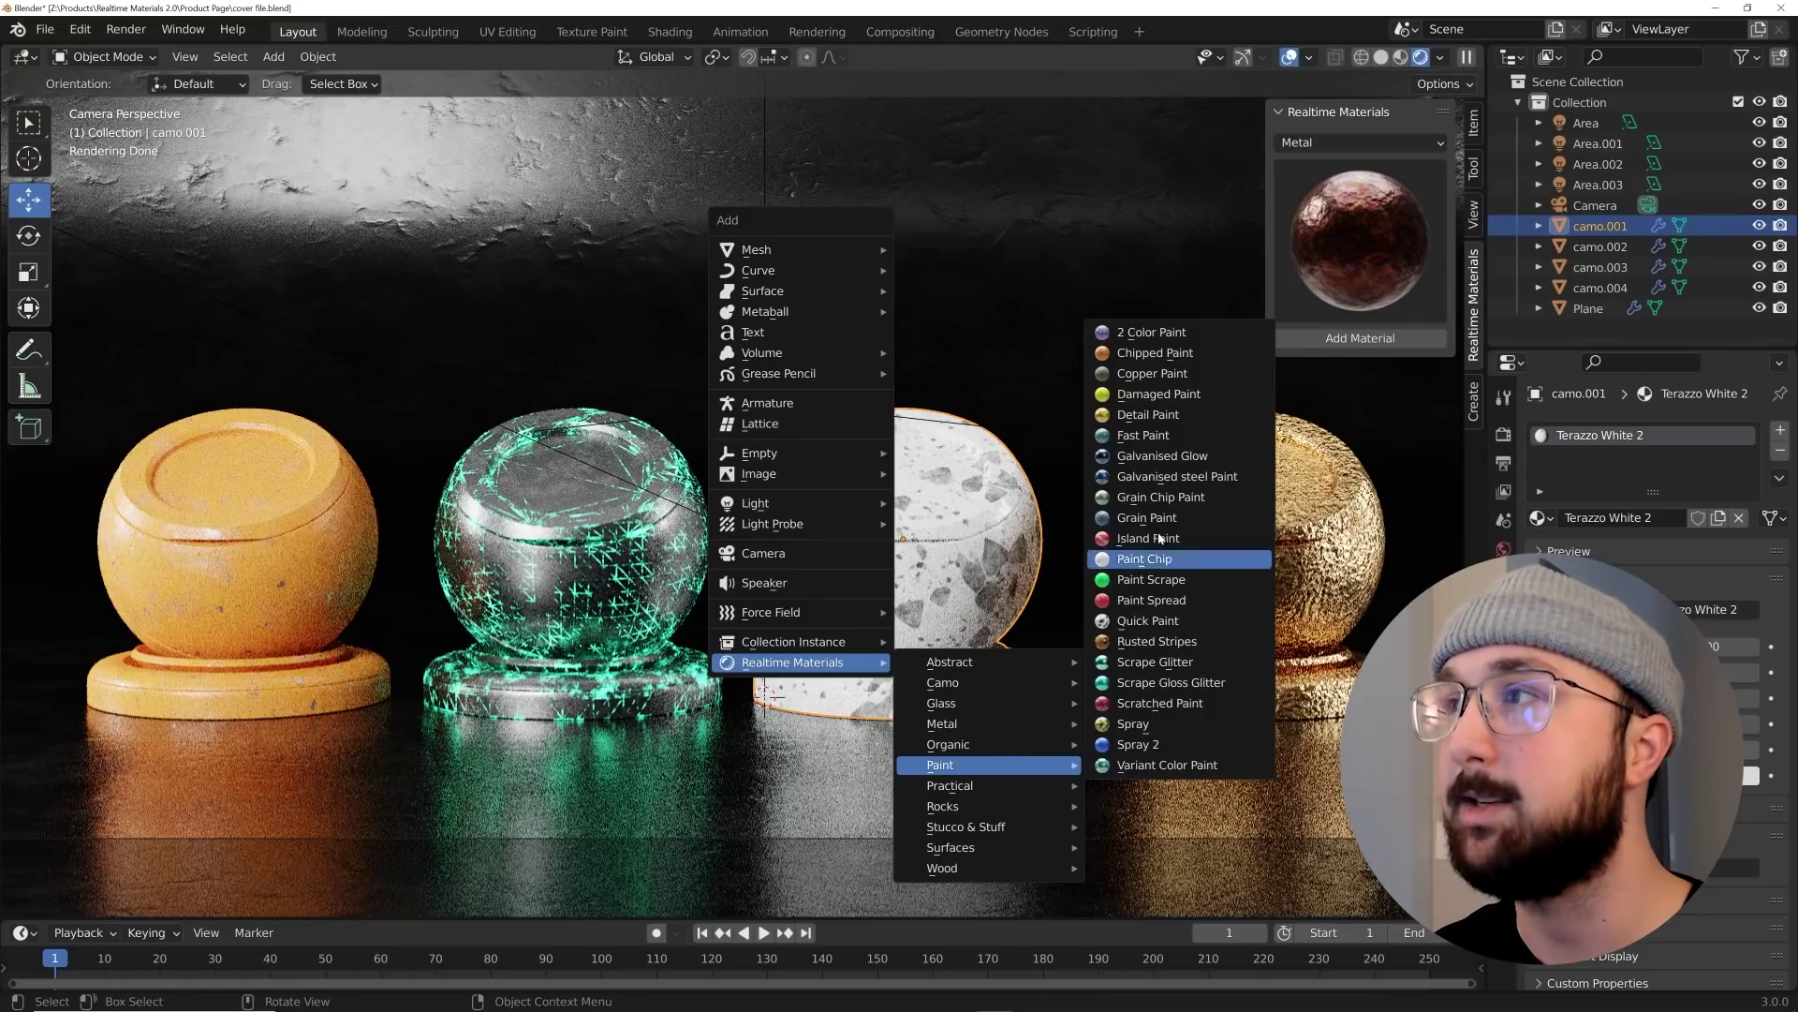
Apply the Rocks category's Garden Rock material to the gold sphere
{"action": "left_click", "coordinate": [1337, 143]}
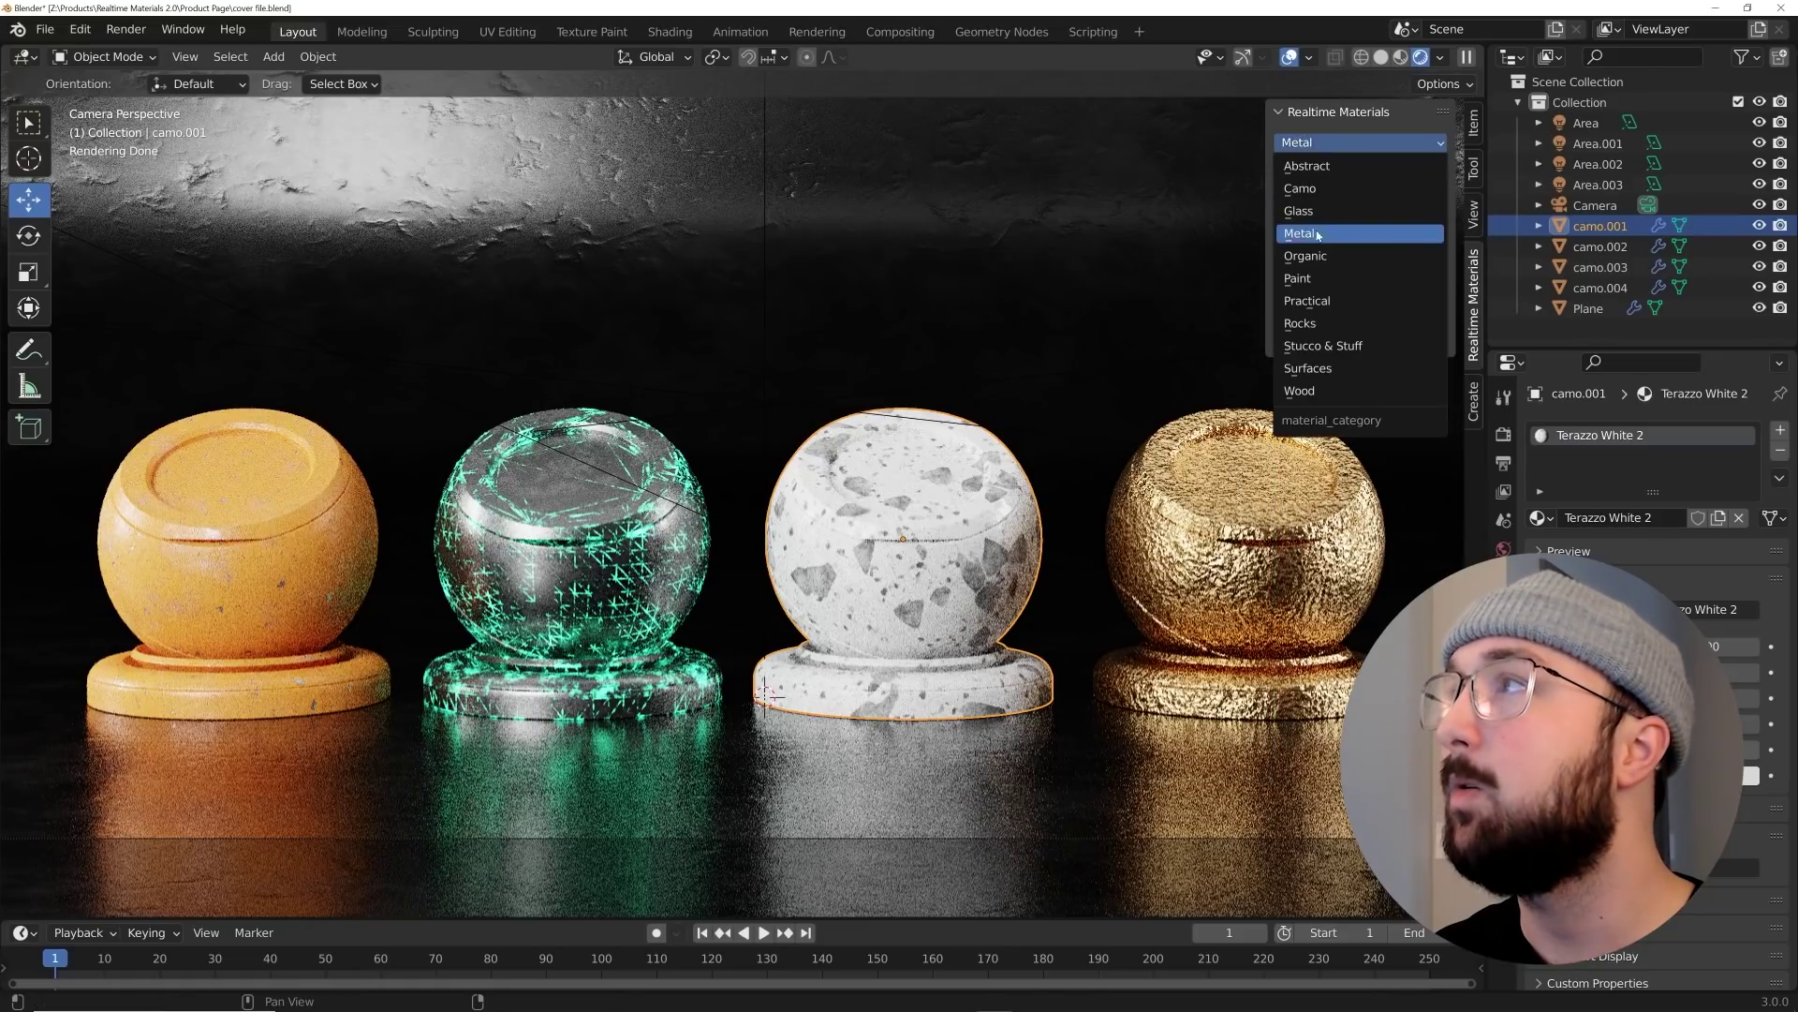
{"action": "left_click", "coordinate": [1301, 325]}
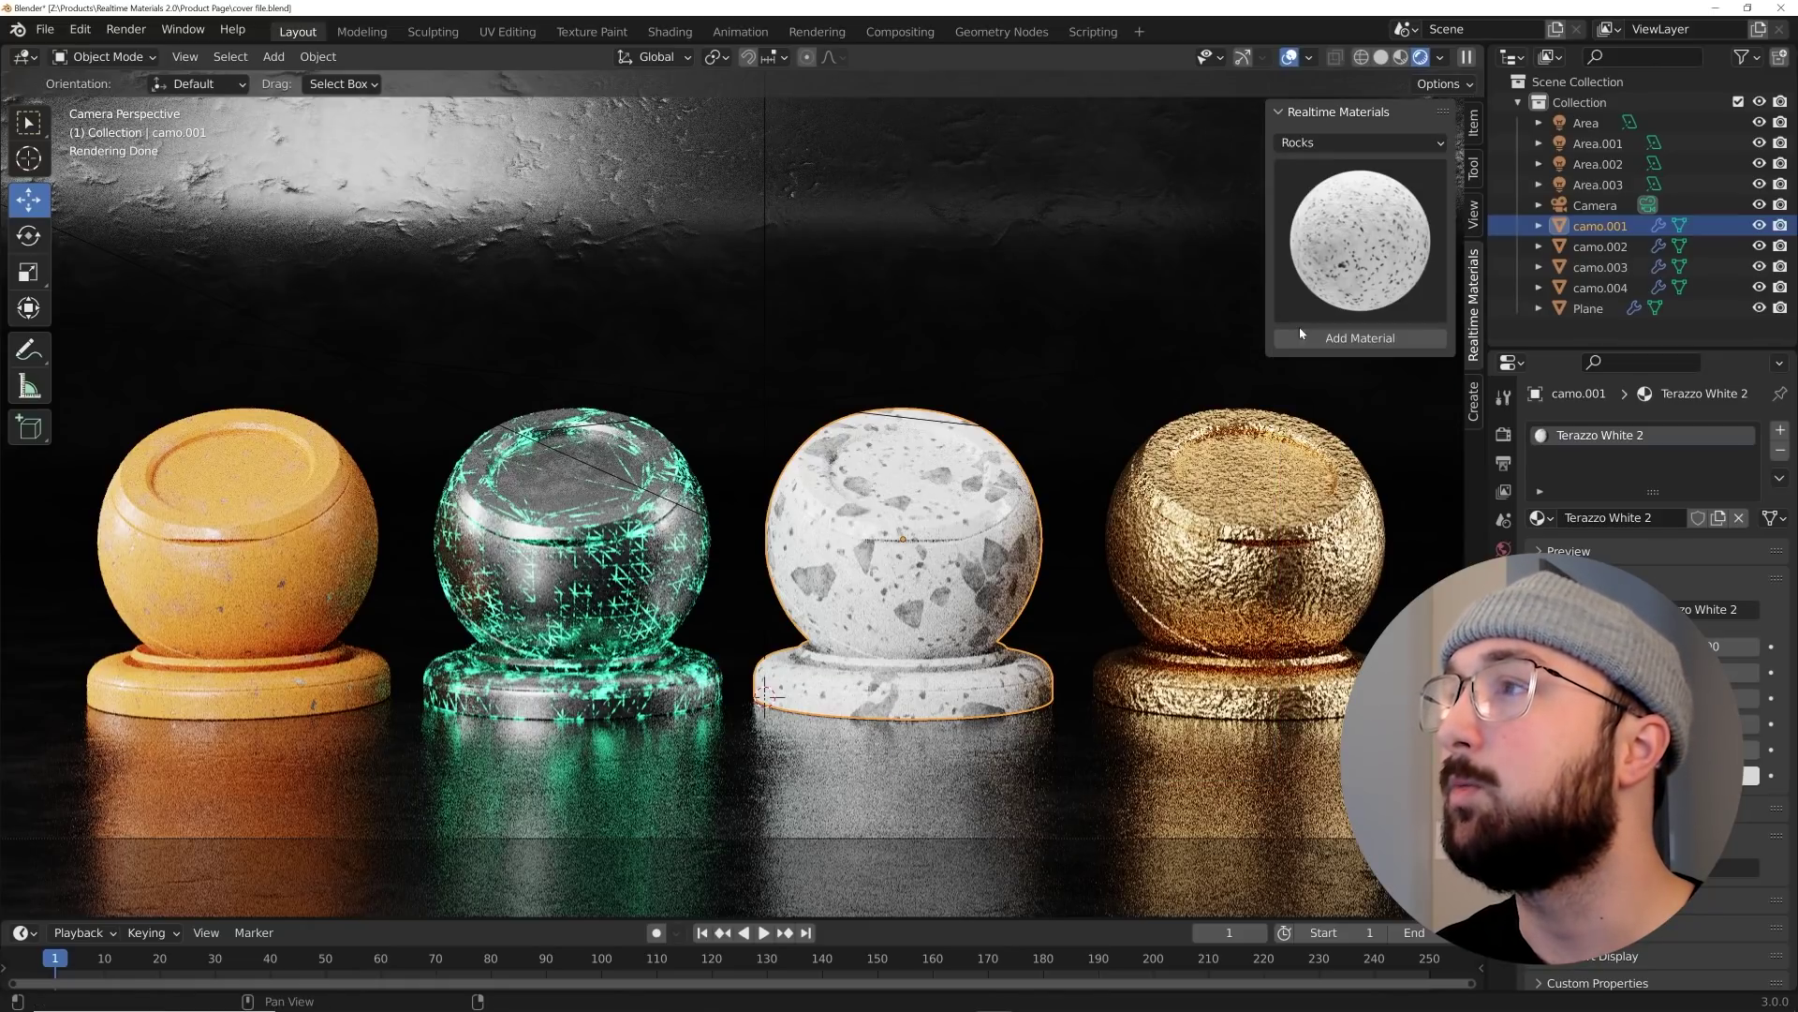
{"action": "left_click", "coordinate": [1236, 487]}
{"action": "left_click", "coordinate": [1324, 251]}
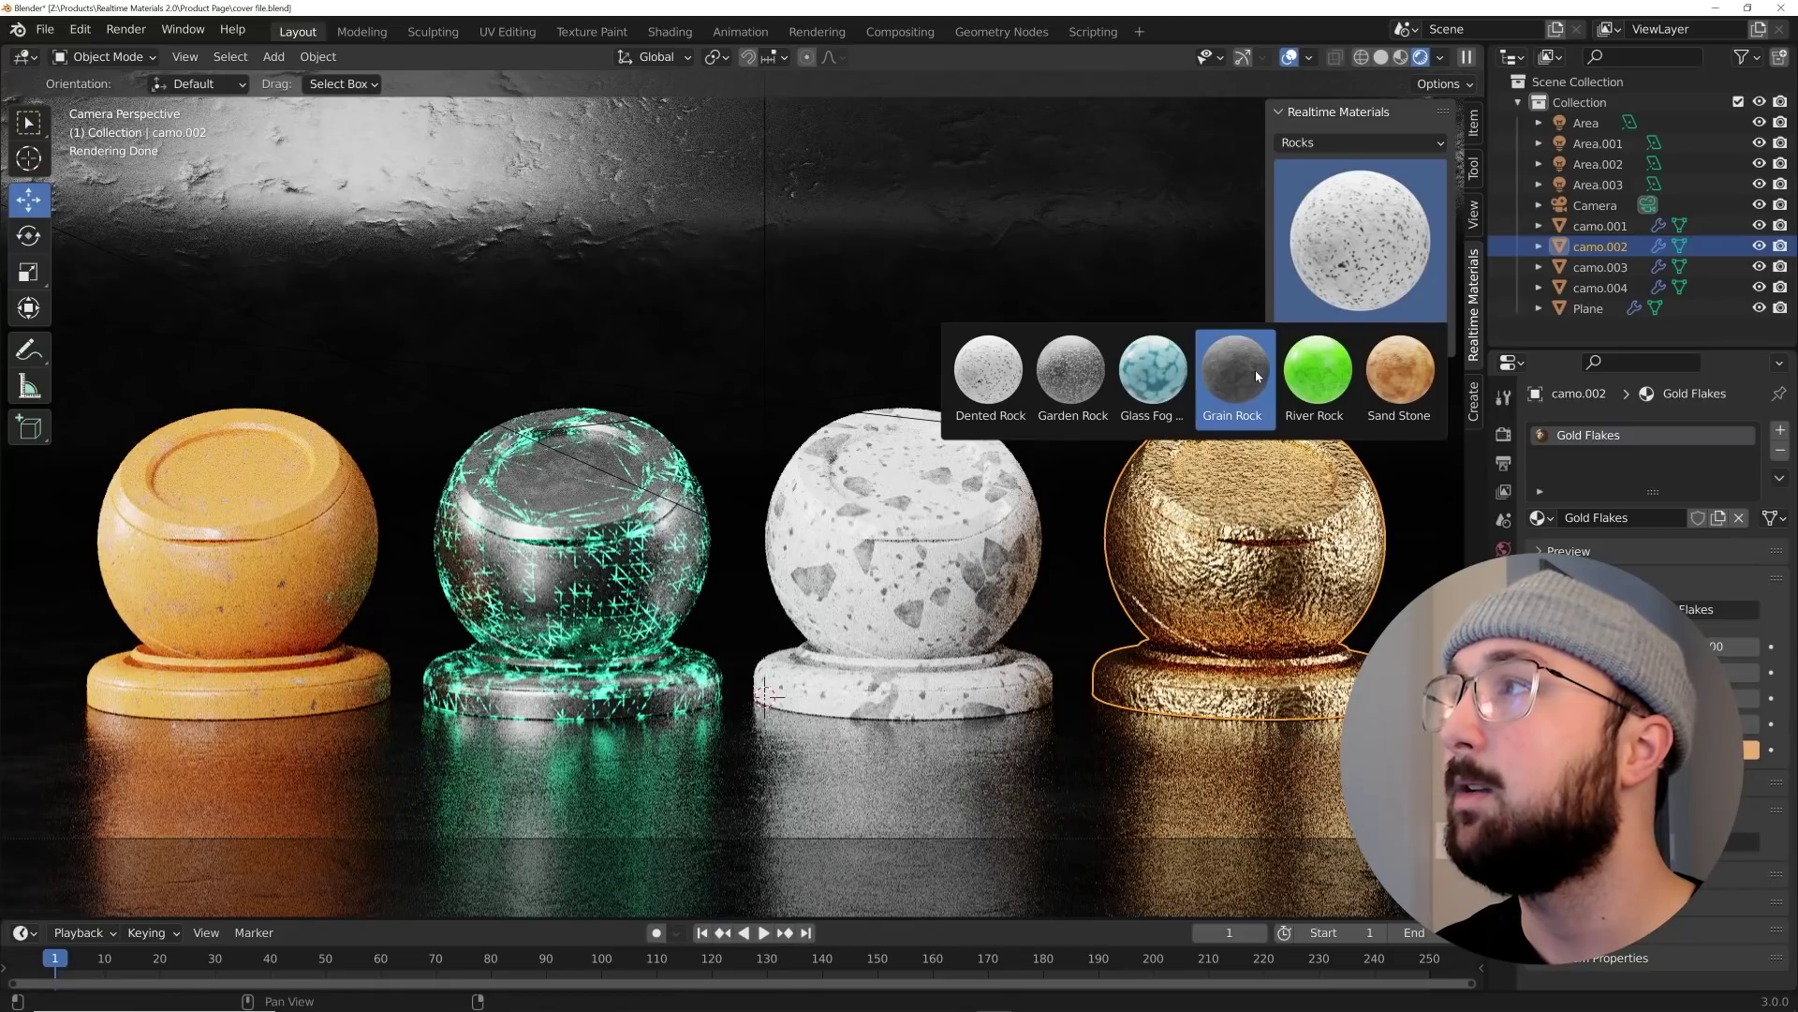
{"action": "left_click", "coordinate": [1255, 369]}
{"action": "left_click", "coordinate": [1359, 240]}
{"action": "left_click", "coordinate": [1071, 373]}
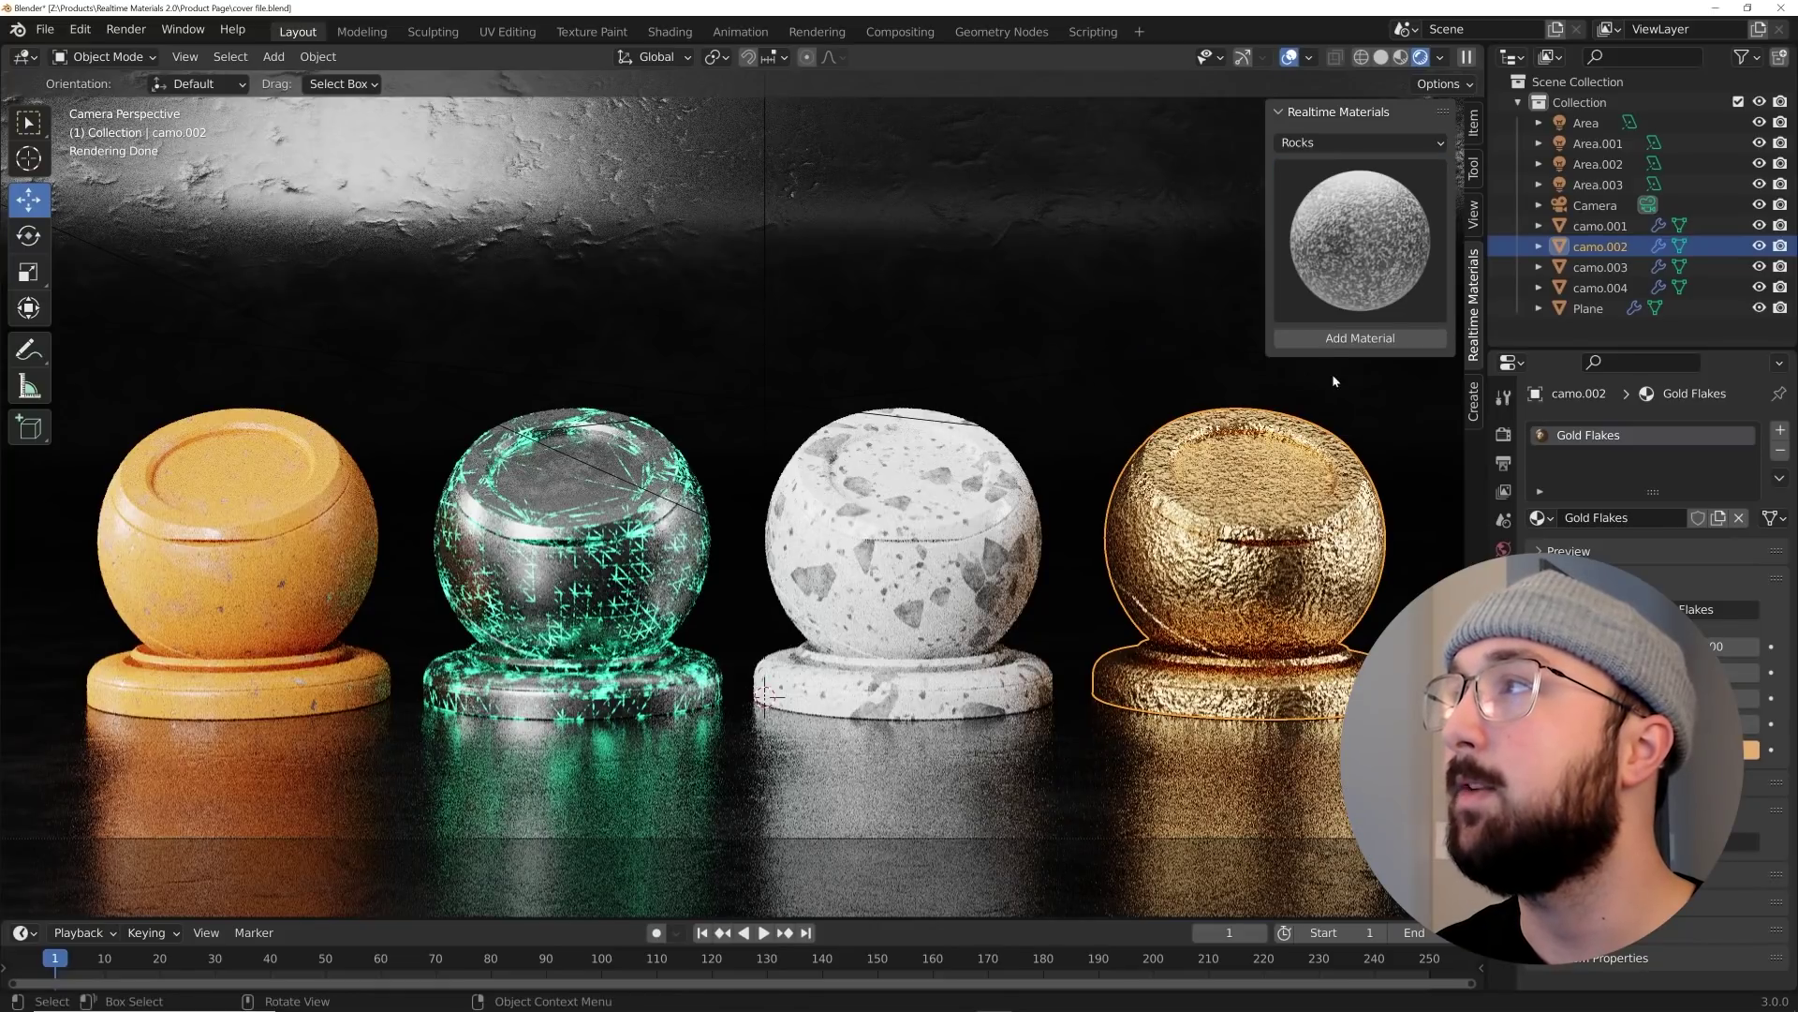
{"action": "left_click", "coordinate": [1400, 338]}
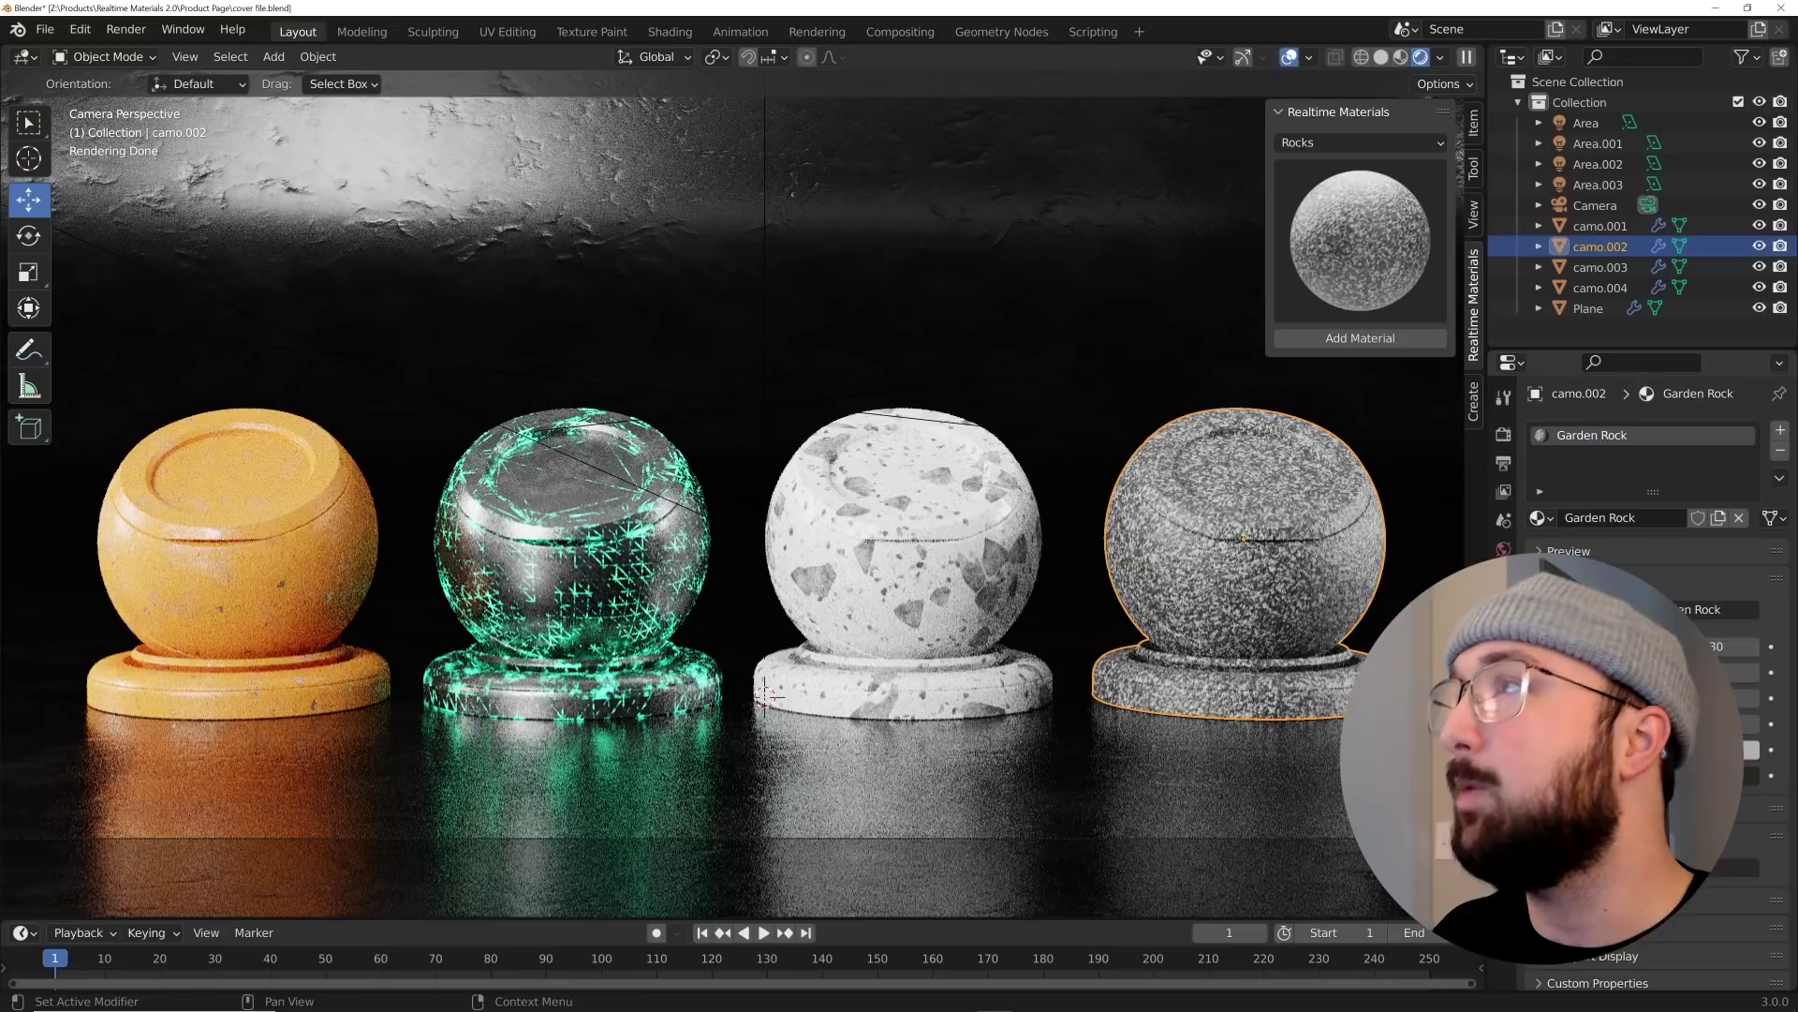
Switch the Realtime Materials category from Rocks to Practical and preview its gallery without choosing
{"action": "left_click", "coordinate": [1320, 192]}
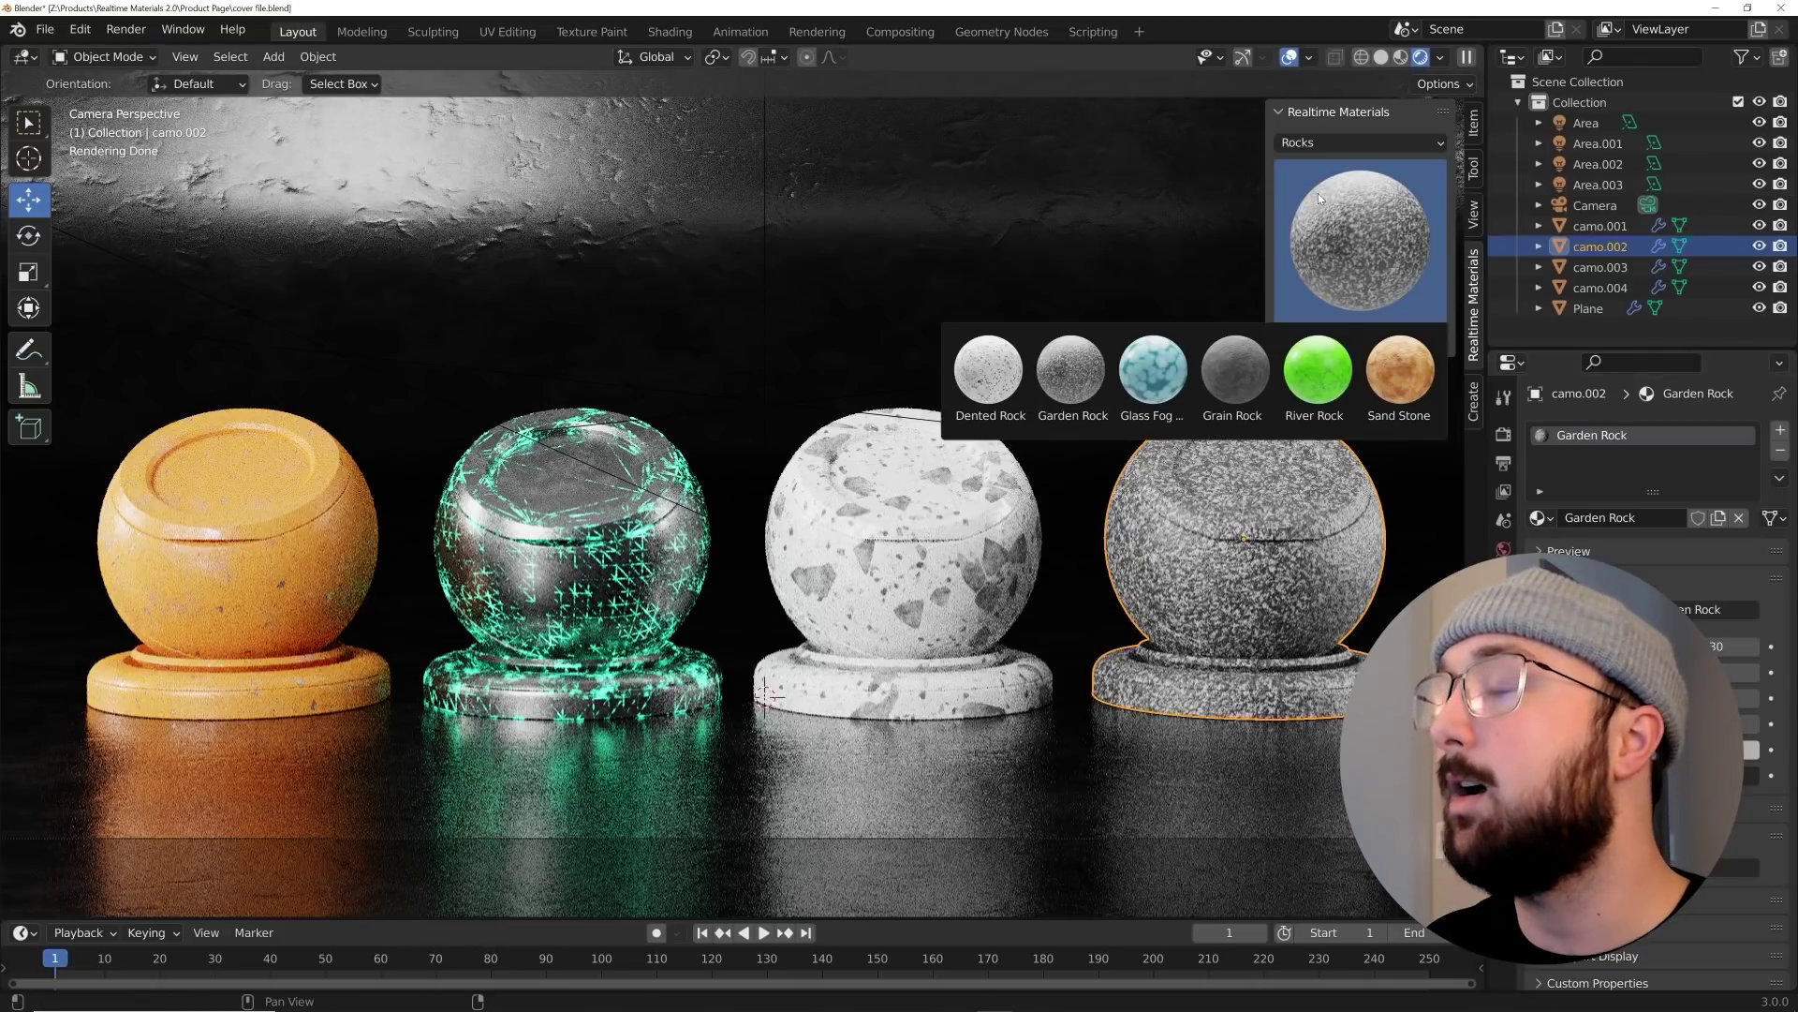
{"action": "left_click", "coordinate": [1310, 143]}
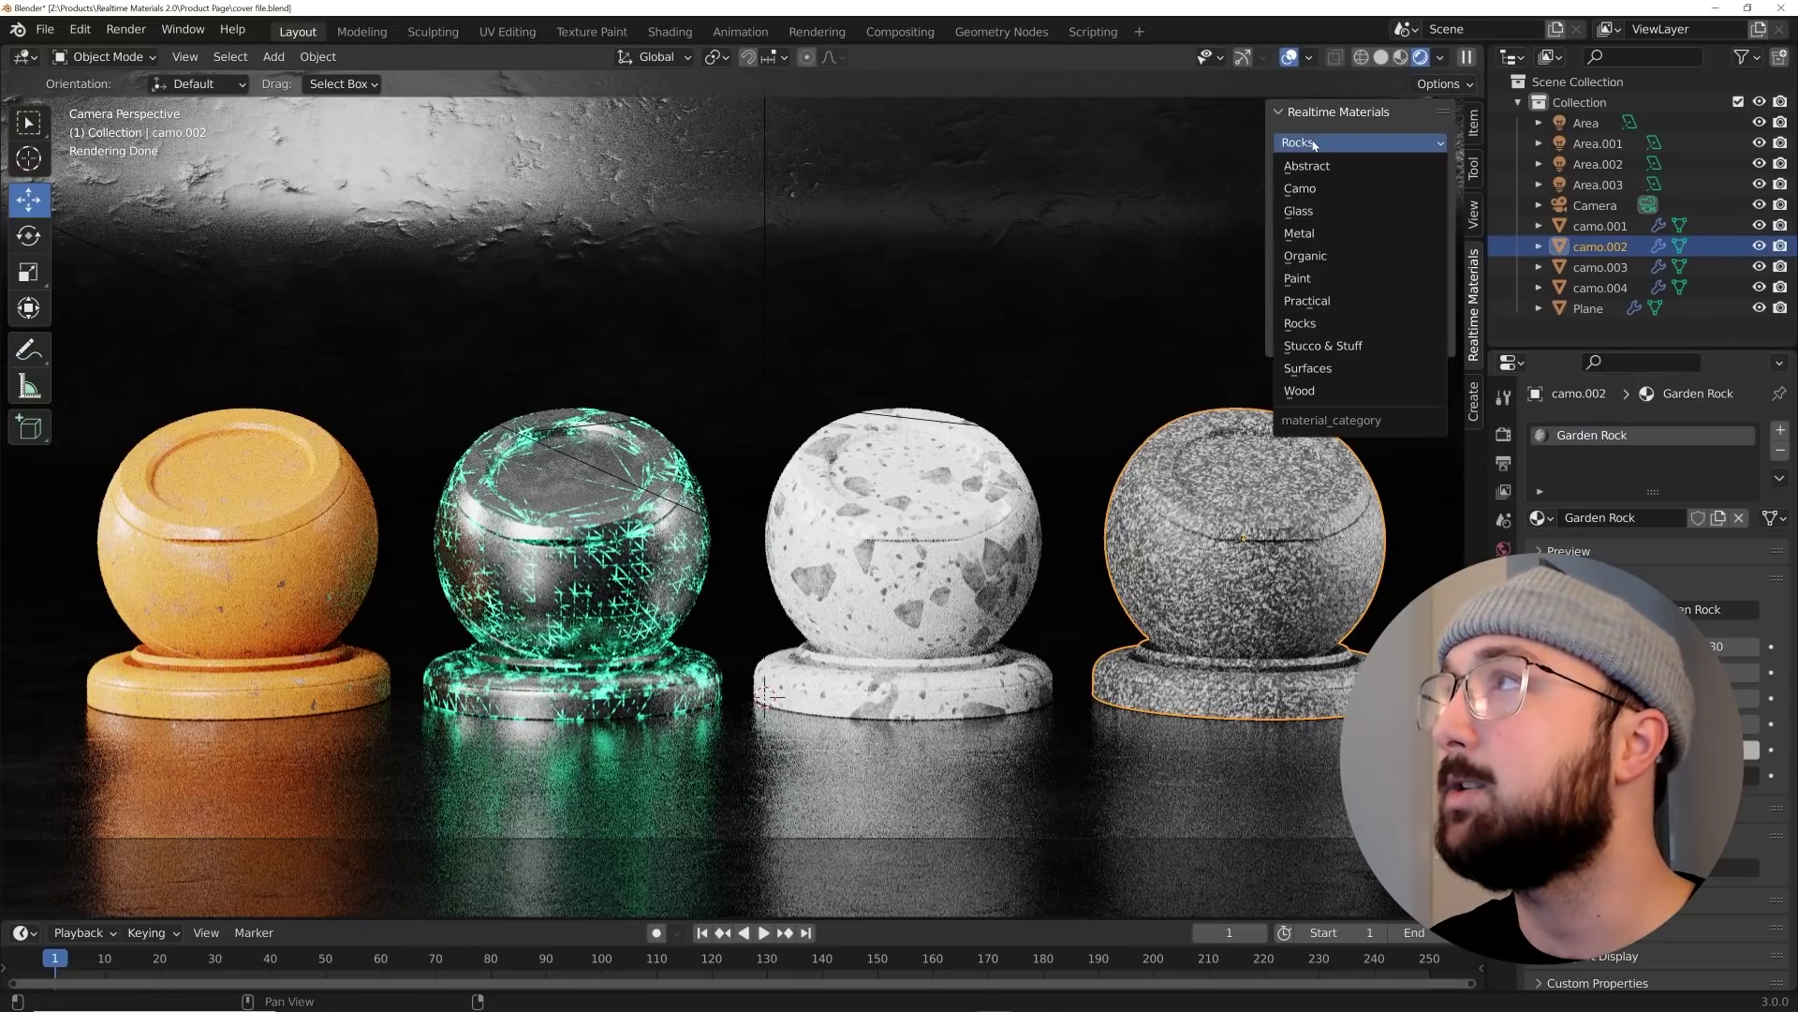
{"action": "left_click", "coordinate": [1333, 301]}
{"action": "left_click", "coordinate": [1334, 251]}
{"action": "left_click", "coordinate": [1348, 260]}
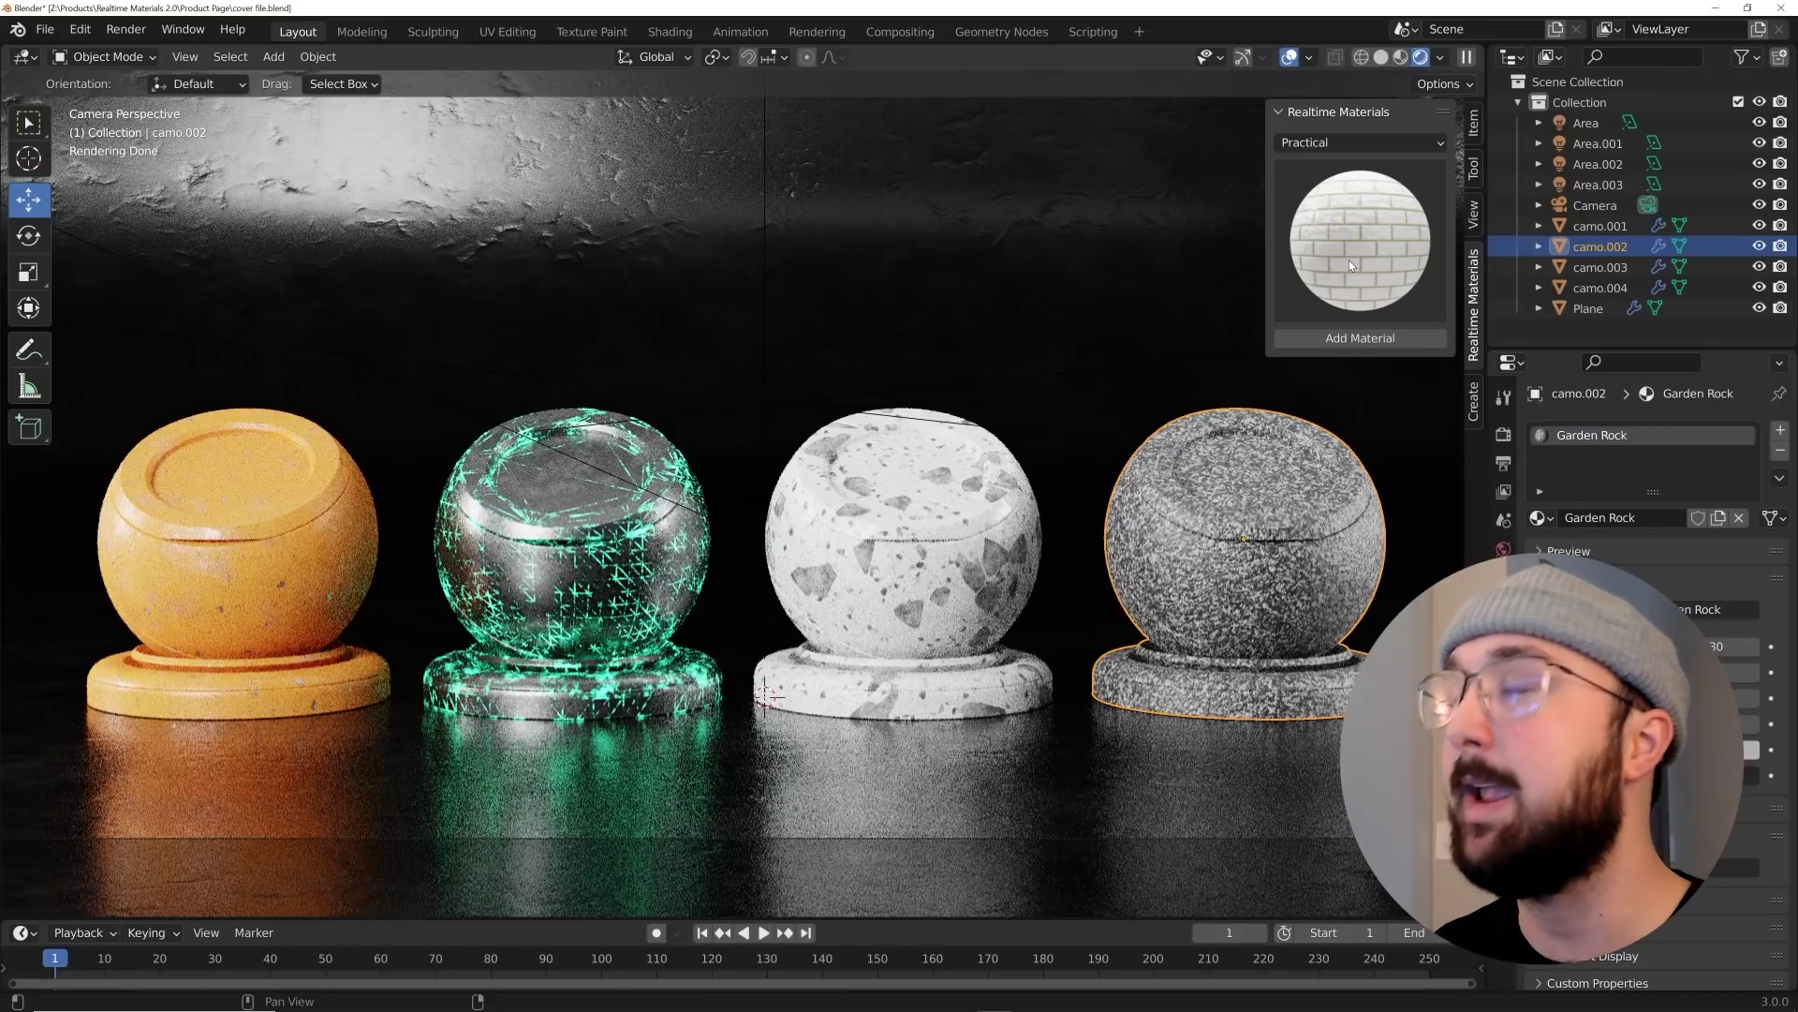
Recolour camo.001's Terazzo White 2 material to warm beige, then select the green glass sphere
{"action": "left_click", "coordinate": [923, 568]}
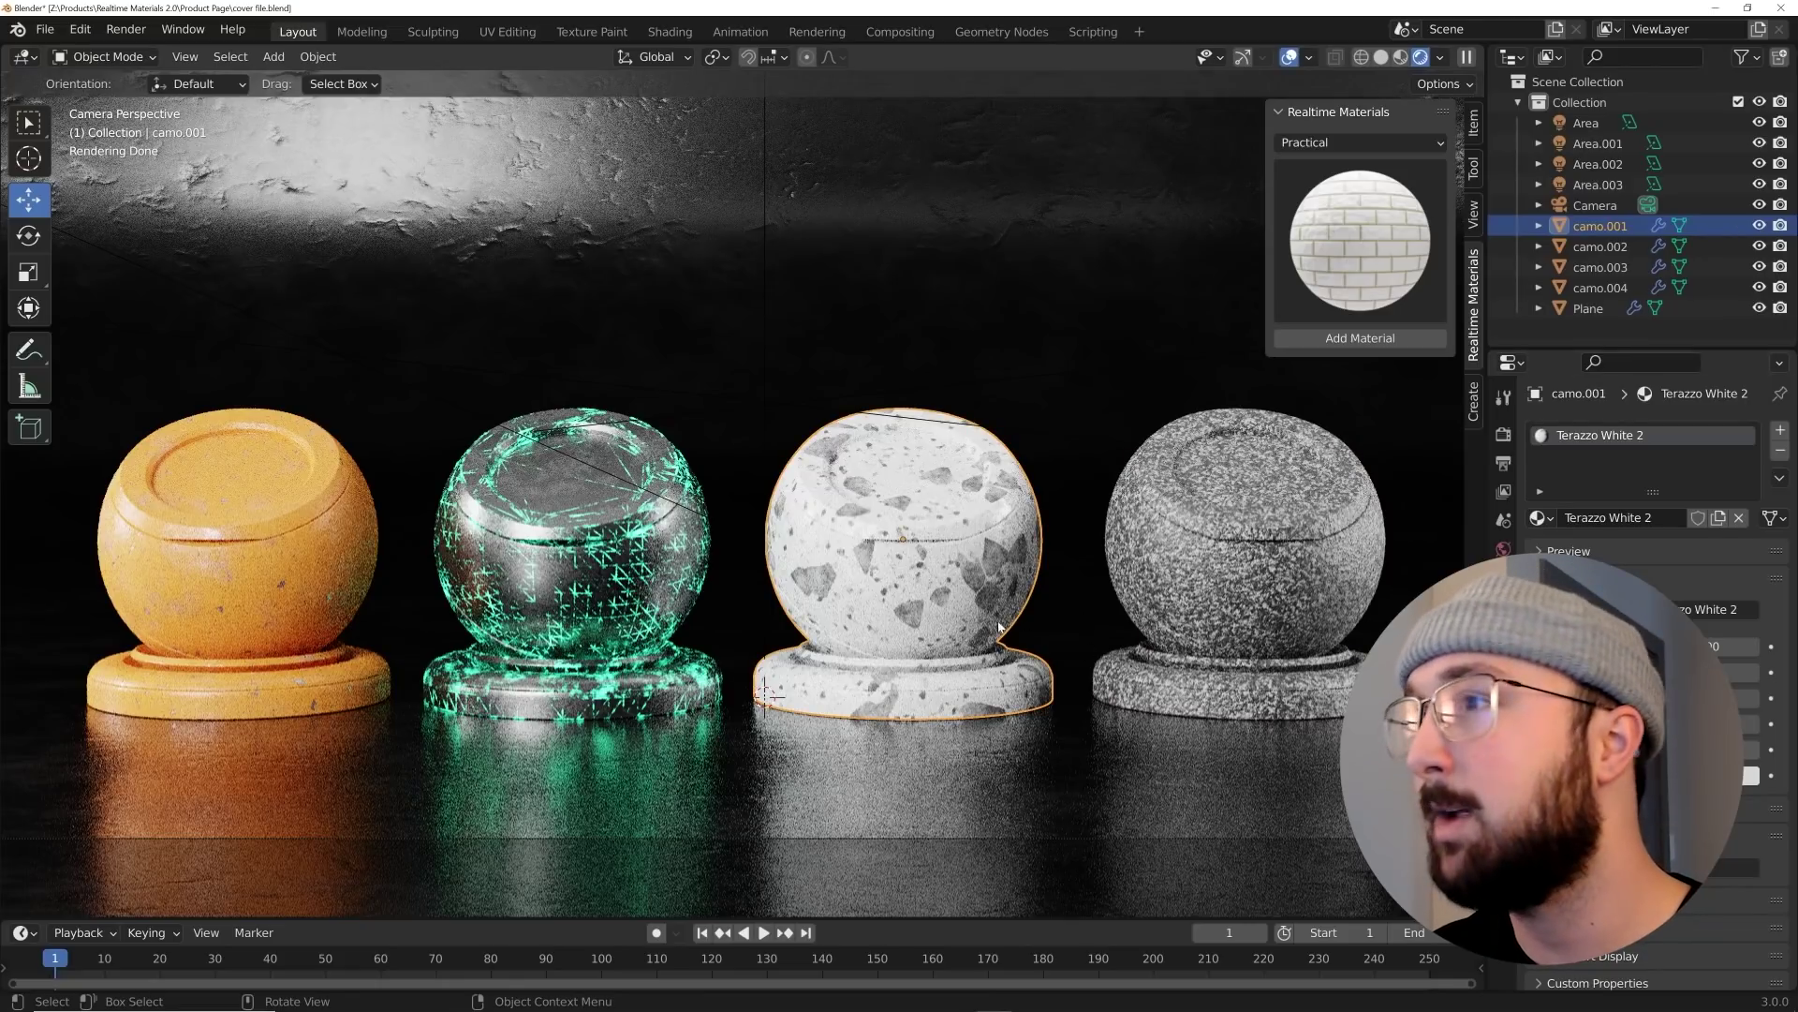
{"action": "left_click", "coordinate": [1703, 775]}
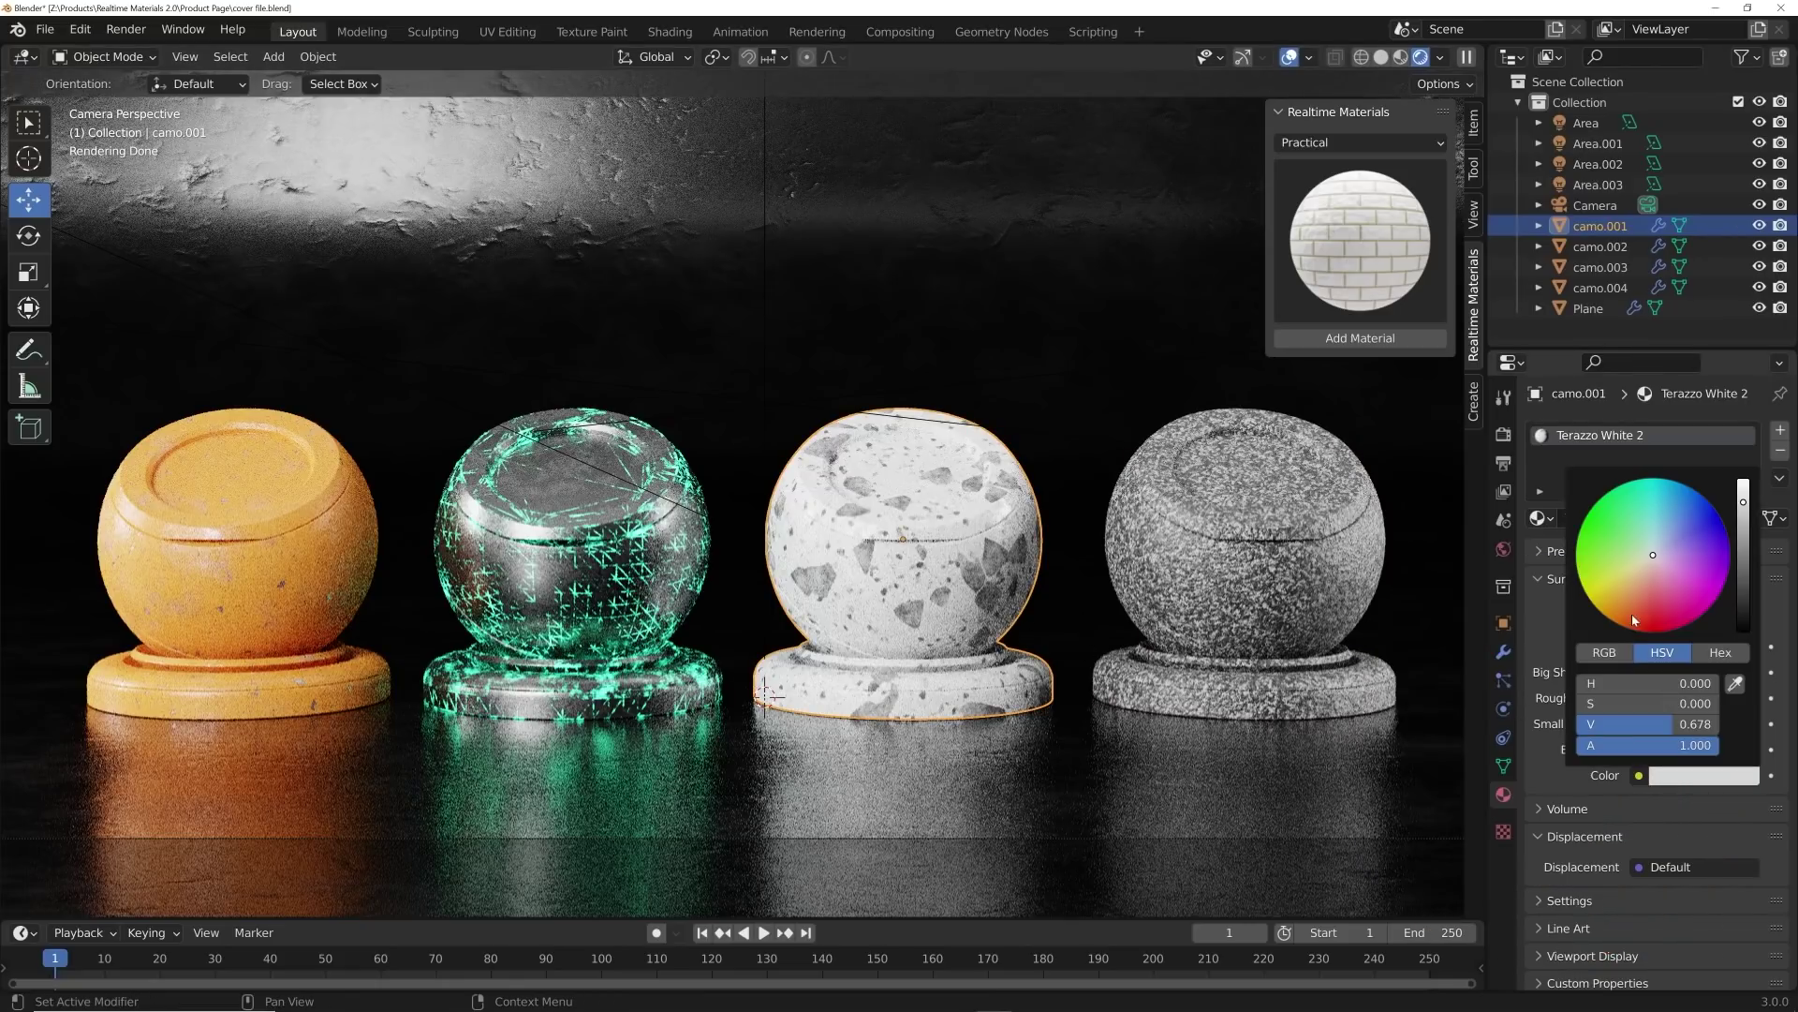
{"action": "mouse_move", "coordinate": [1631, 615]}
{"action": "left_mouse_down"}
{"action": "mouse_move", "coordinate": [1613, 576]}
{"action": "mouse_move", "coordinate": [1636, 587]}
{"action": "mouse_move", "coordinate": [1629, 561]}
{"action": "left_mouse_up"}
{"action": "left_click", "coordinate": [1684, 749]}
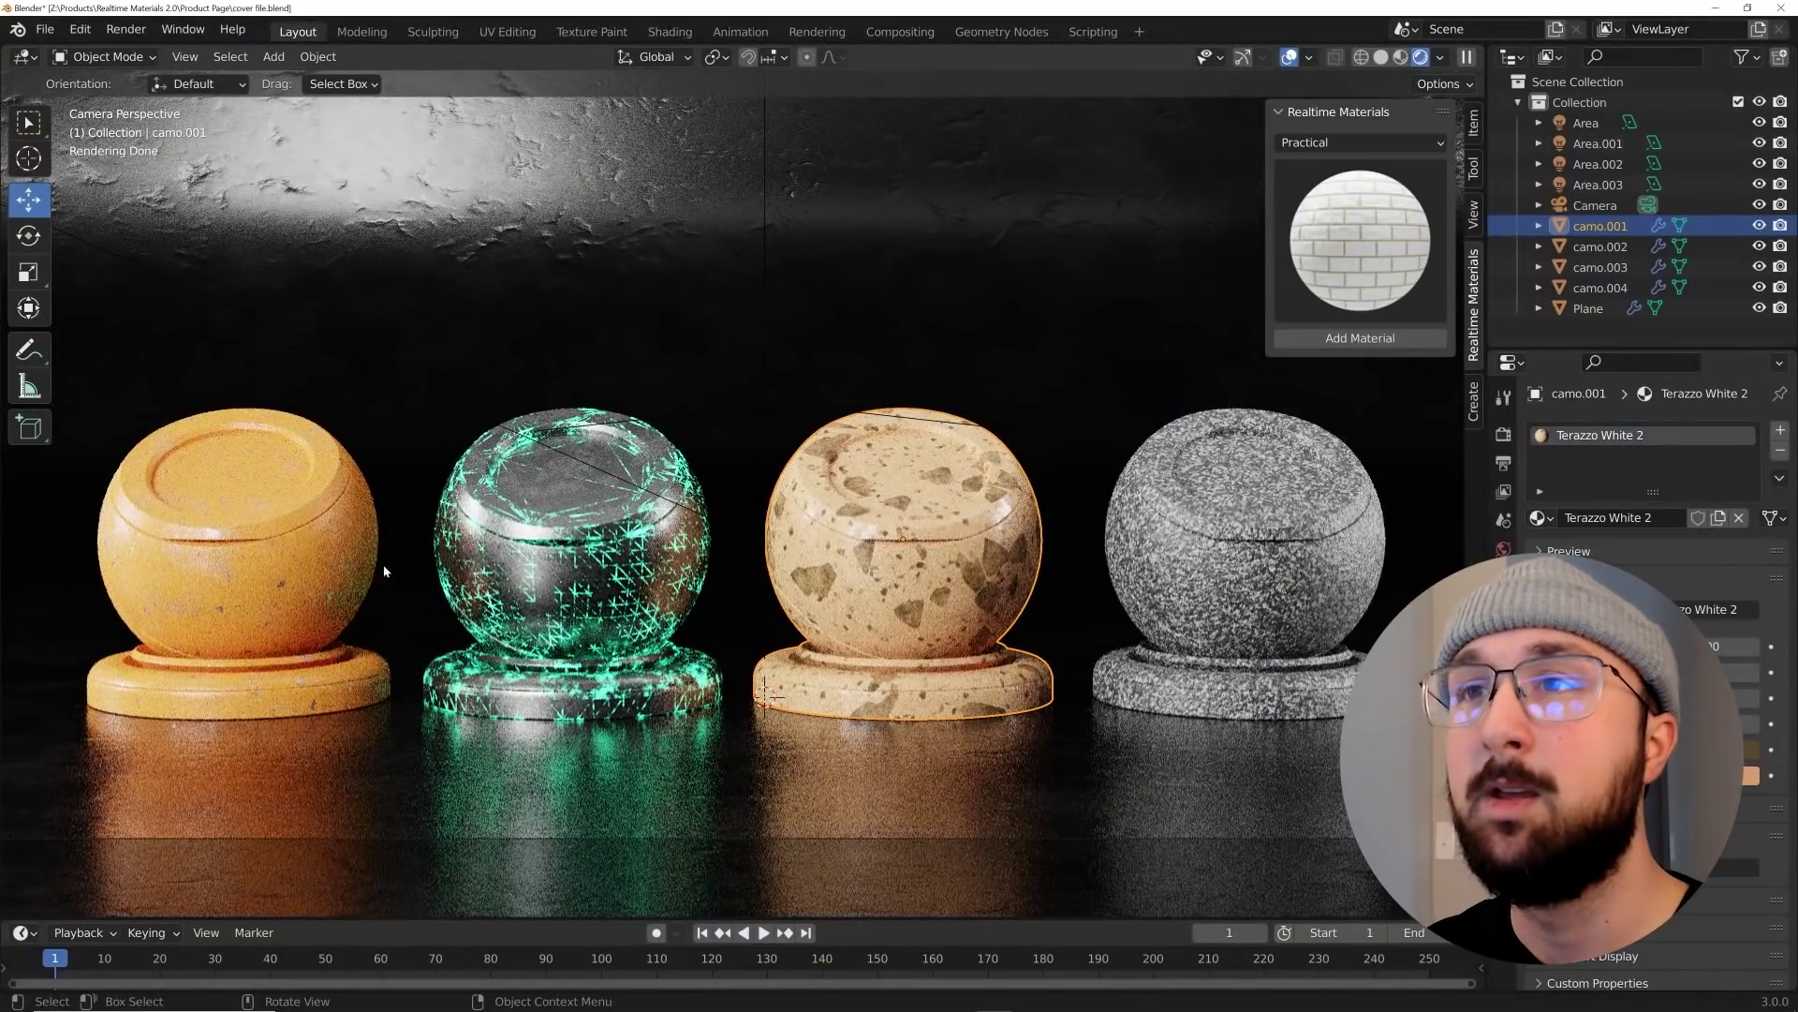
{"action": "left_click", "coordinate": [529, 595]}
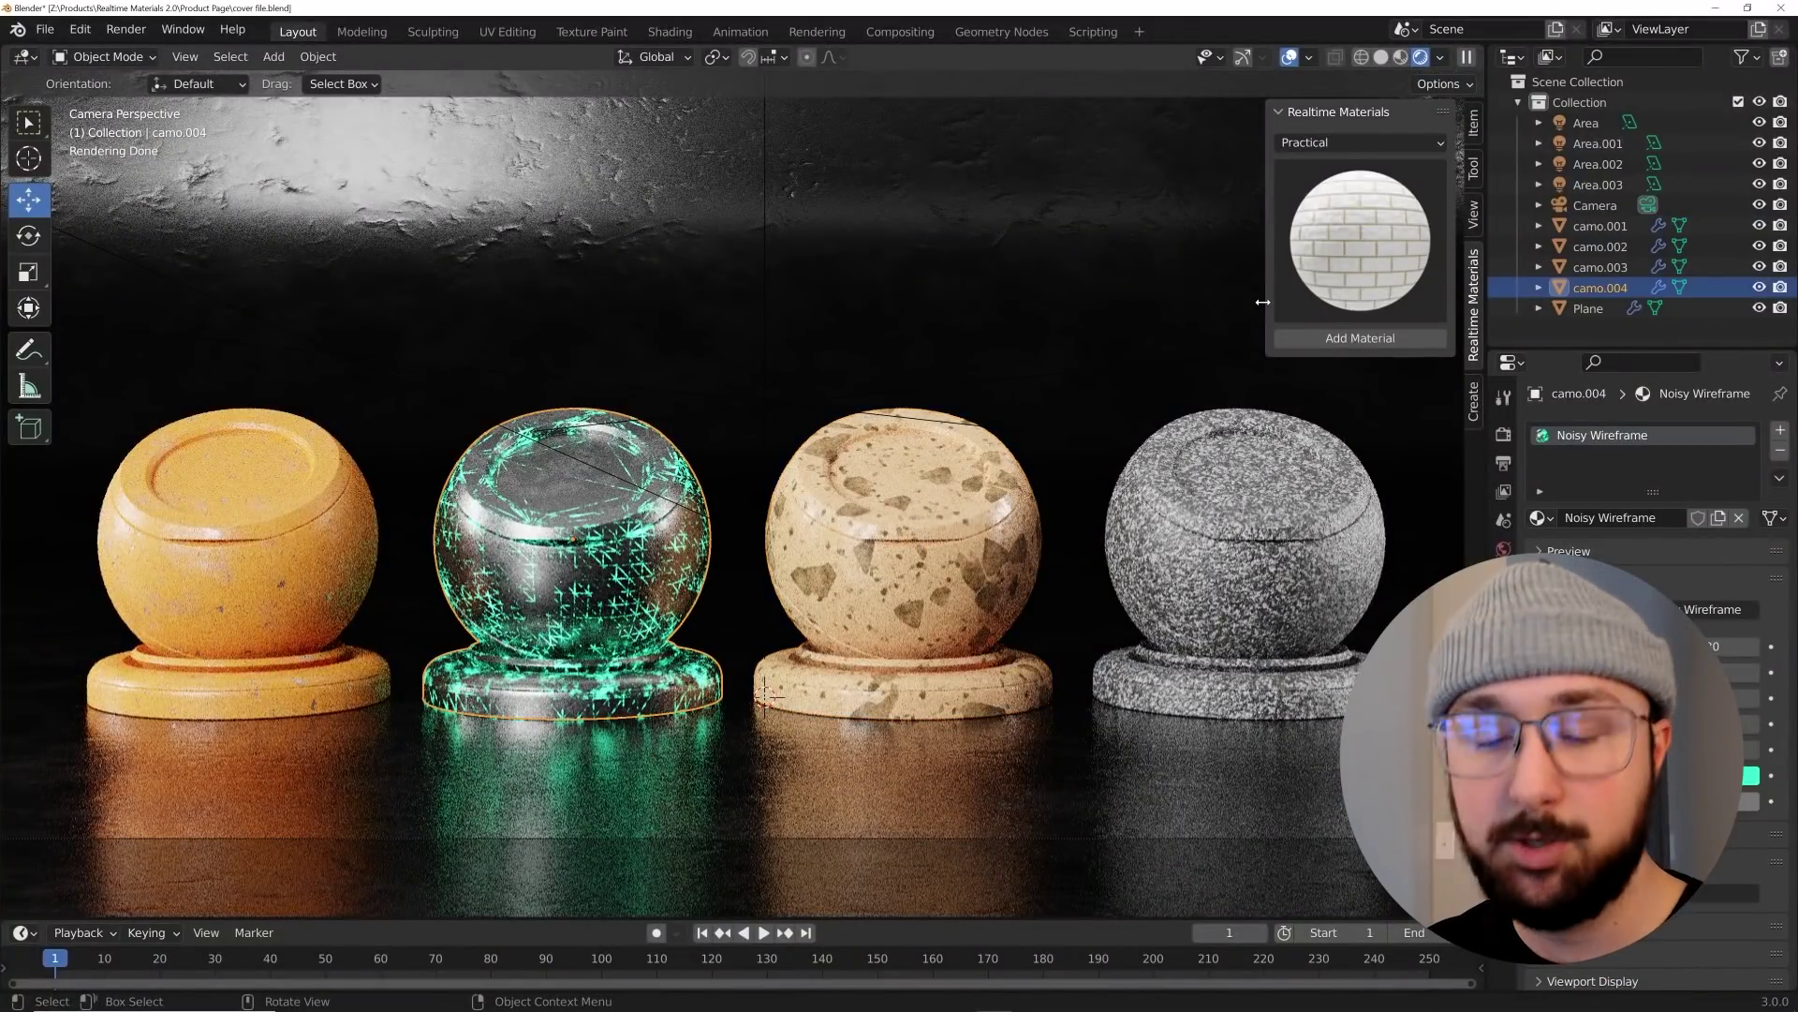
Apply the Wood category's Shedua material to camo.001 and adjust its Shape Scale
{"action": "left_click", "coordinate": [1358, 142]}
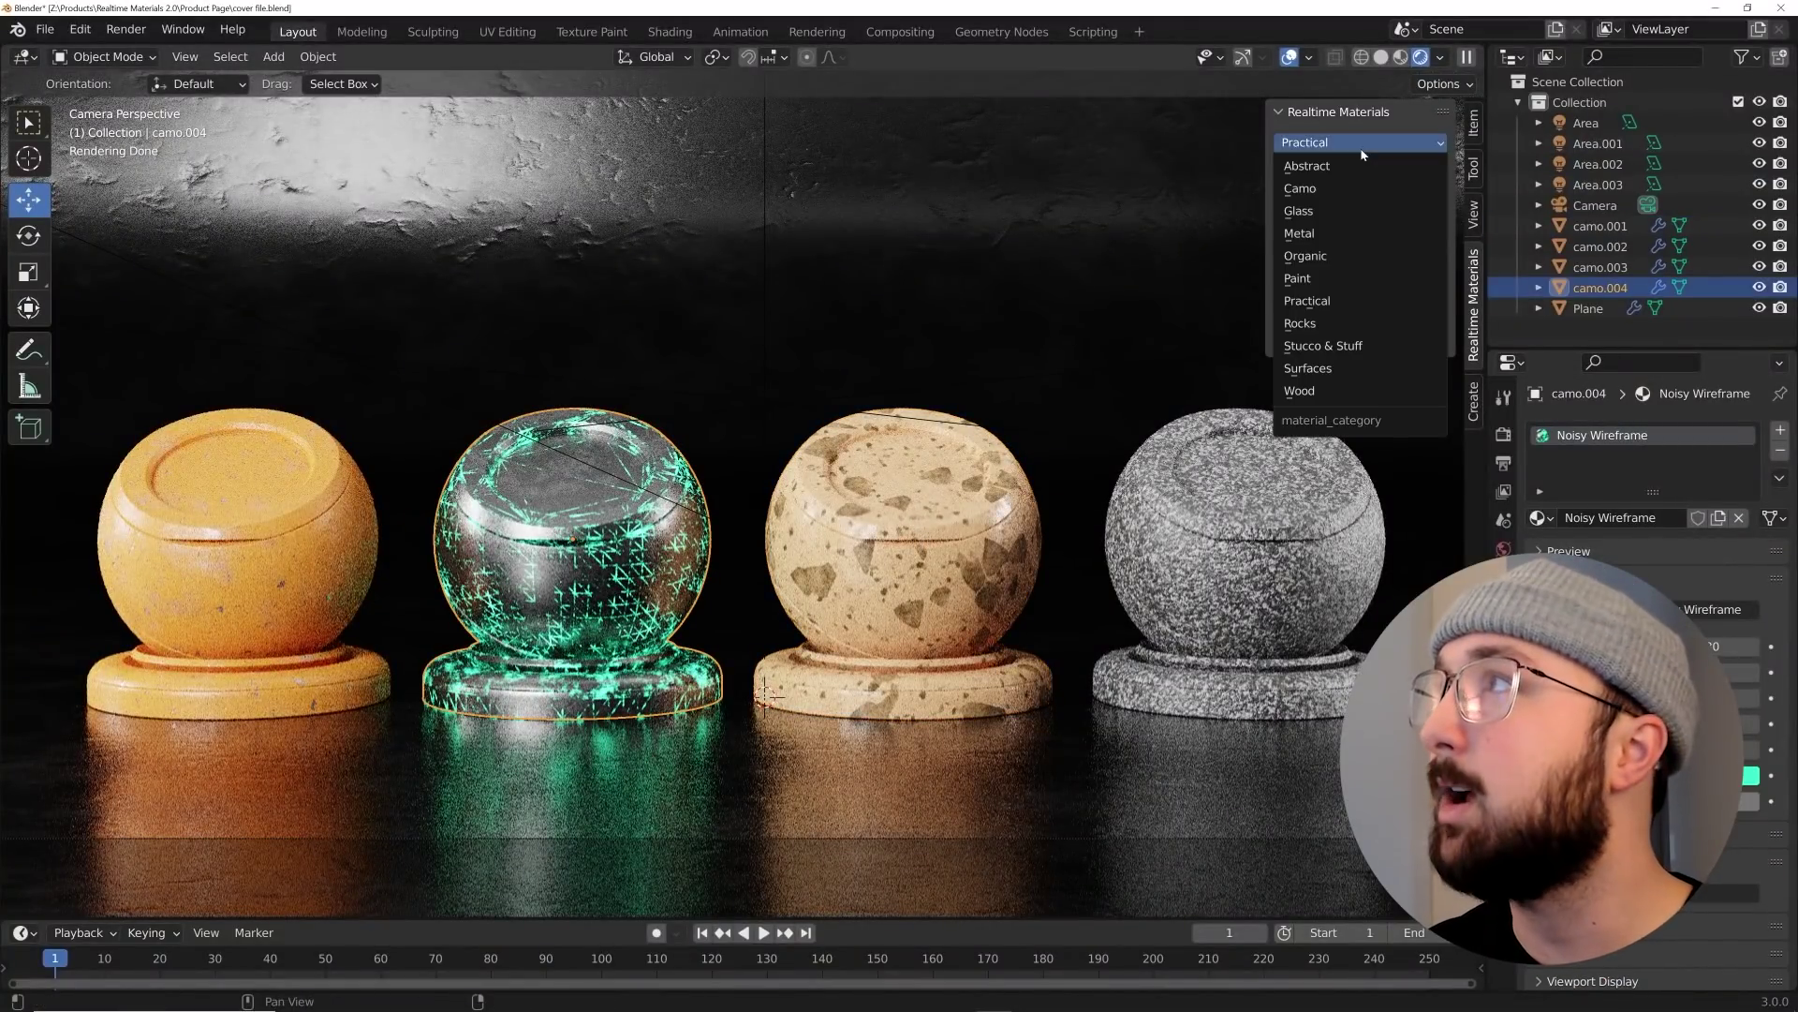
{"action": "left_click", "coordinate": [1321, 390]}
{"action": "left_click", "coordinate": [904, 562]}
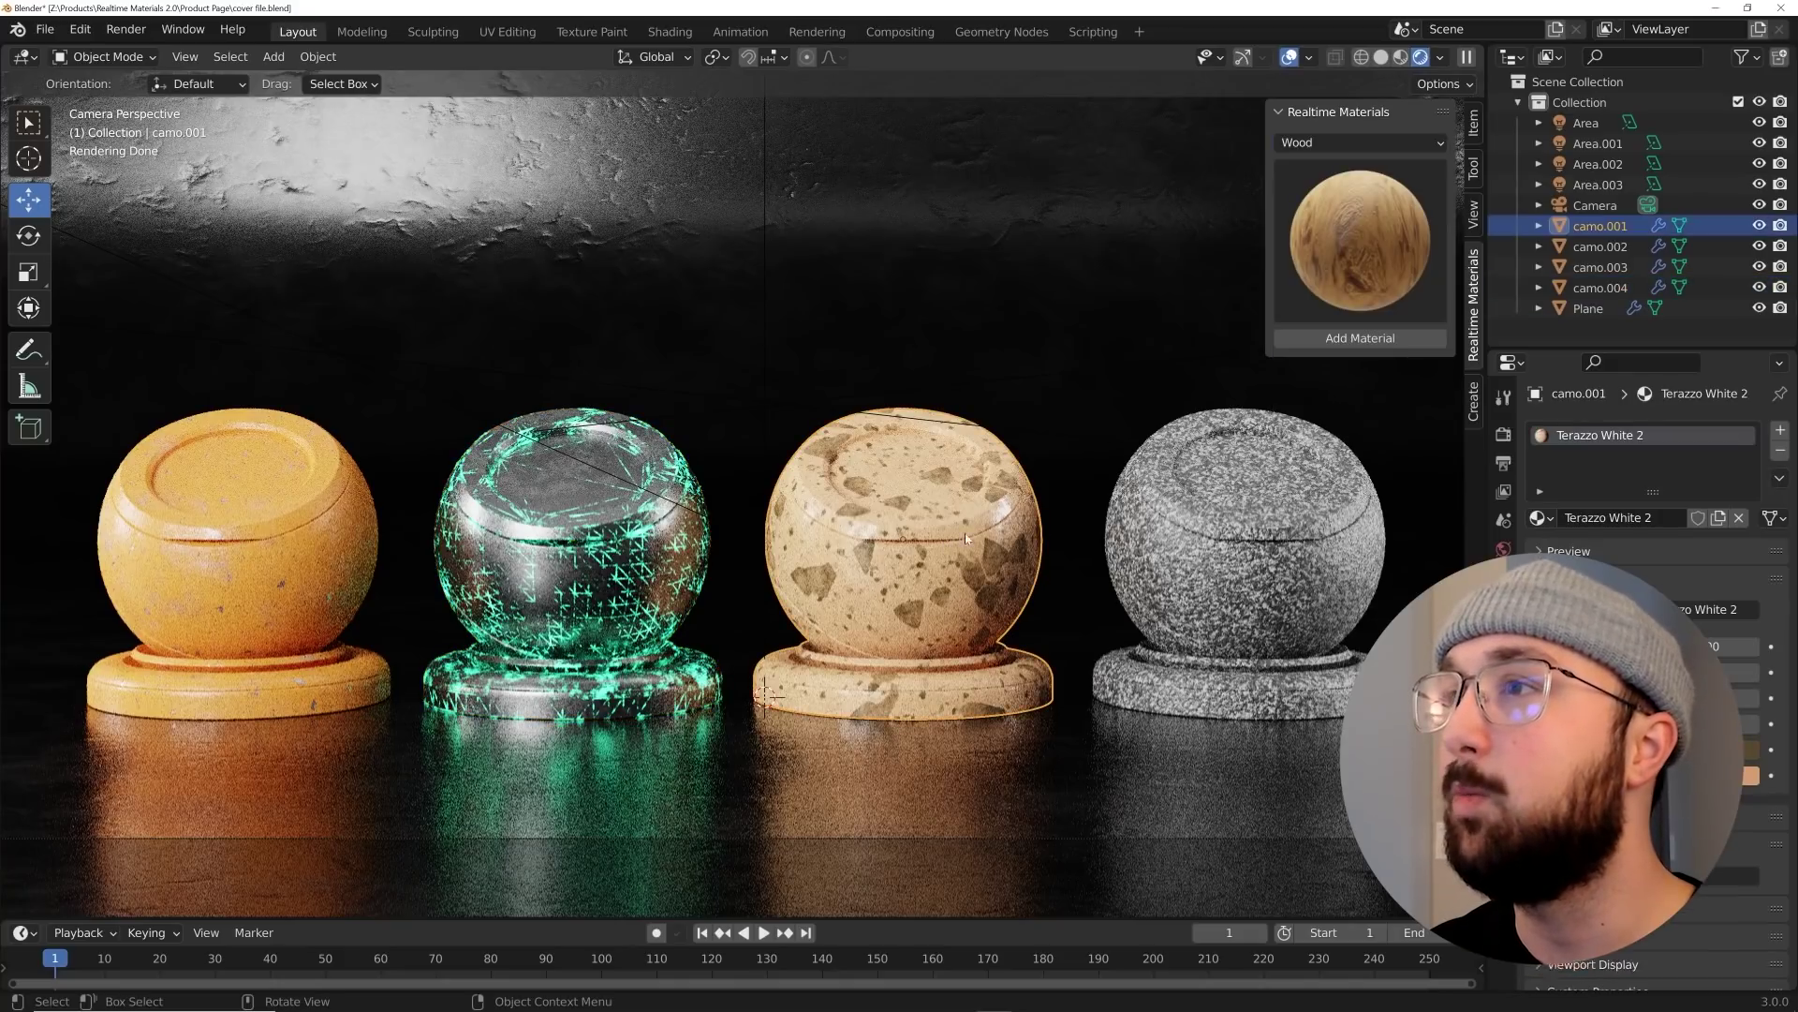
{"action": "left_click", "coordinate": [1343, 242]}
{"action": "left_click", "coordinate": [1318, 380]}
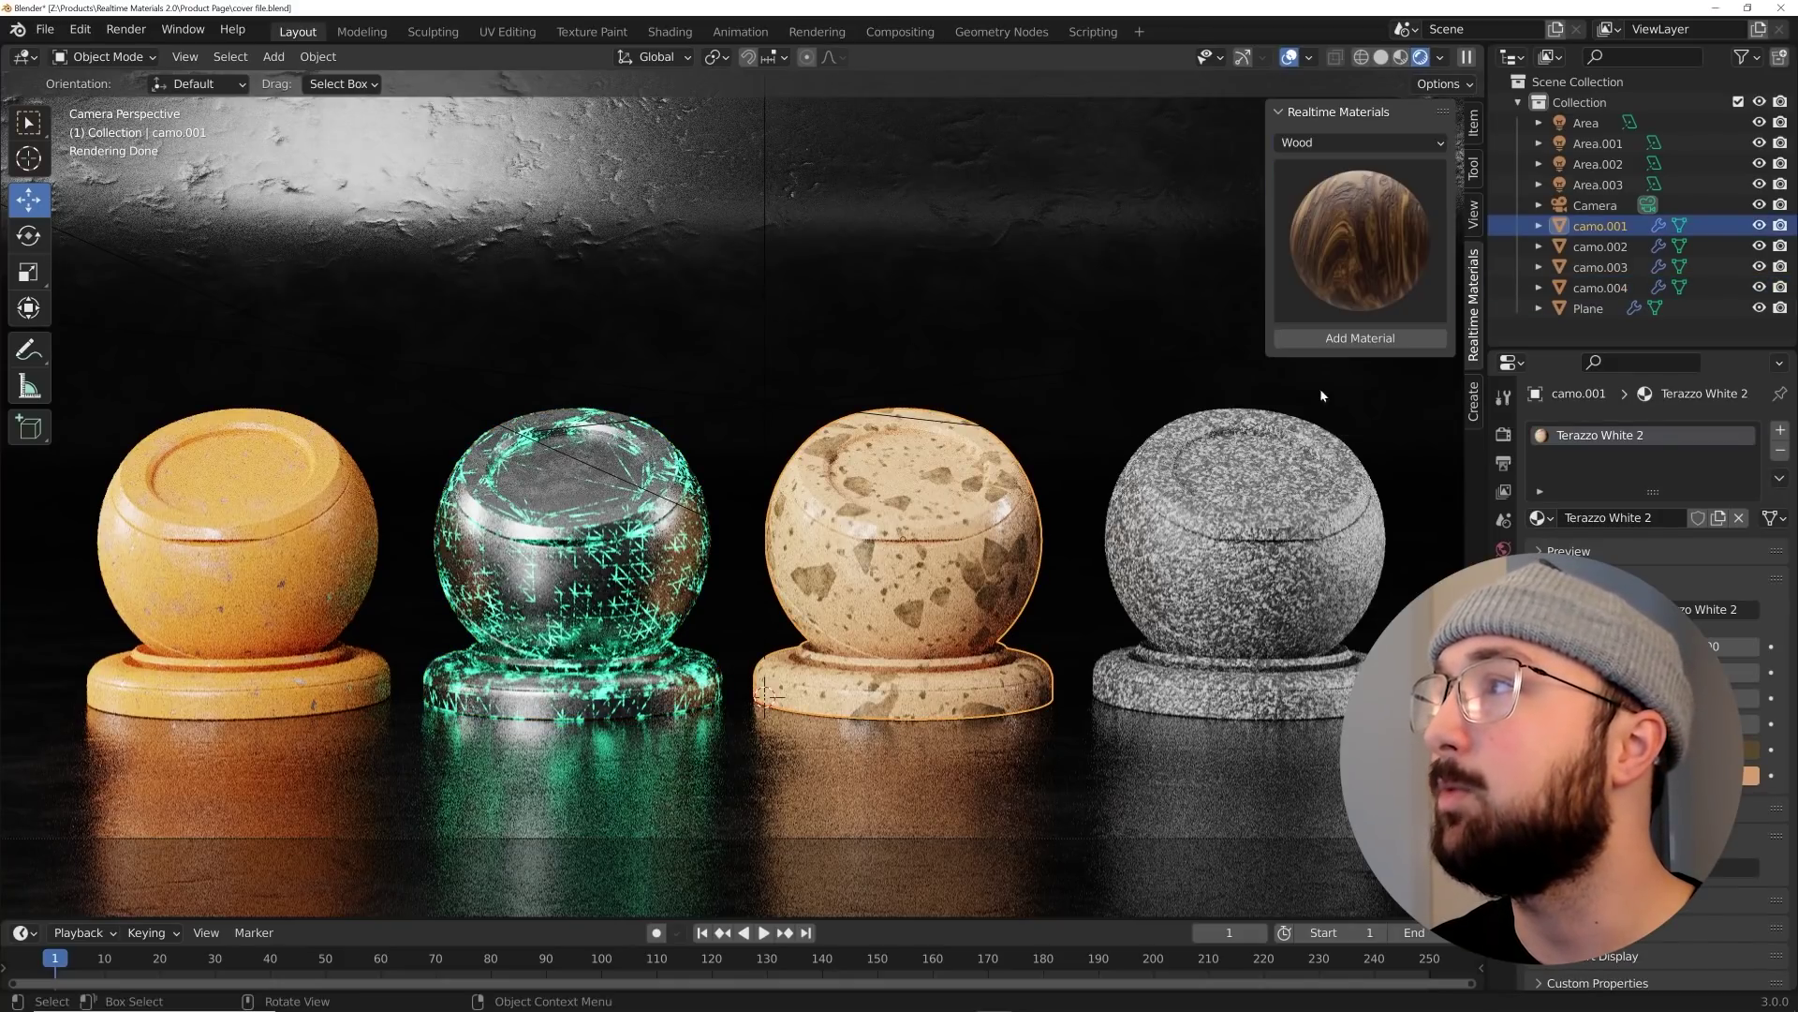
{"action": "left_click", "coordinate": [1360, 338]}
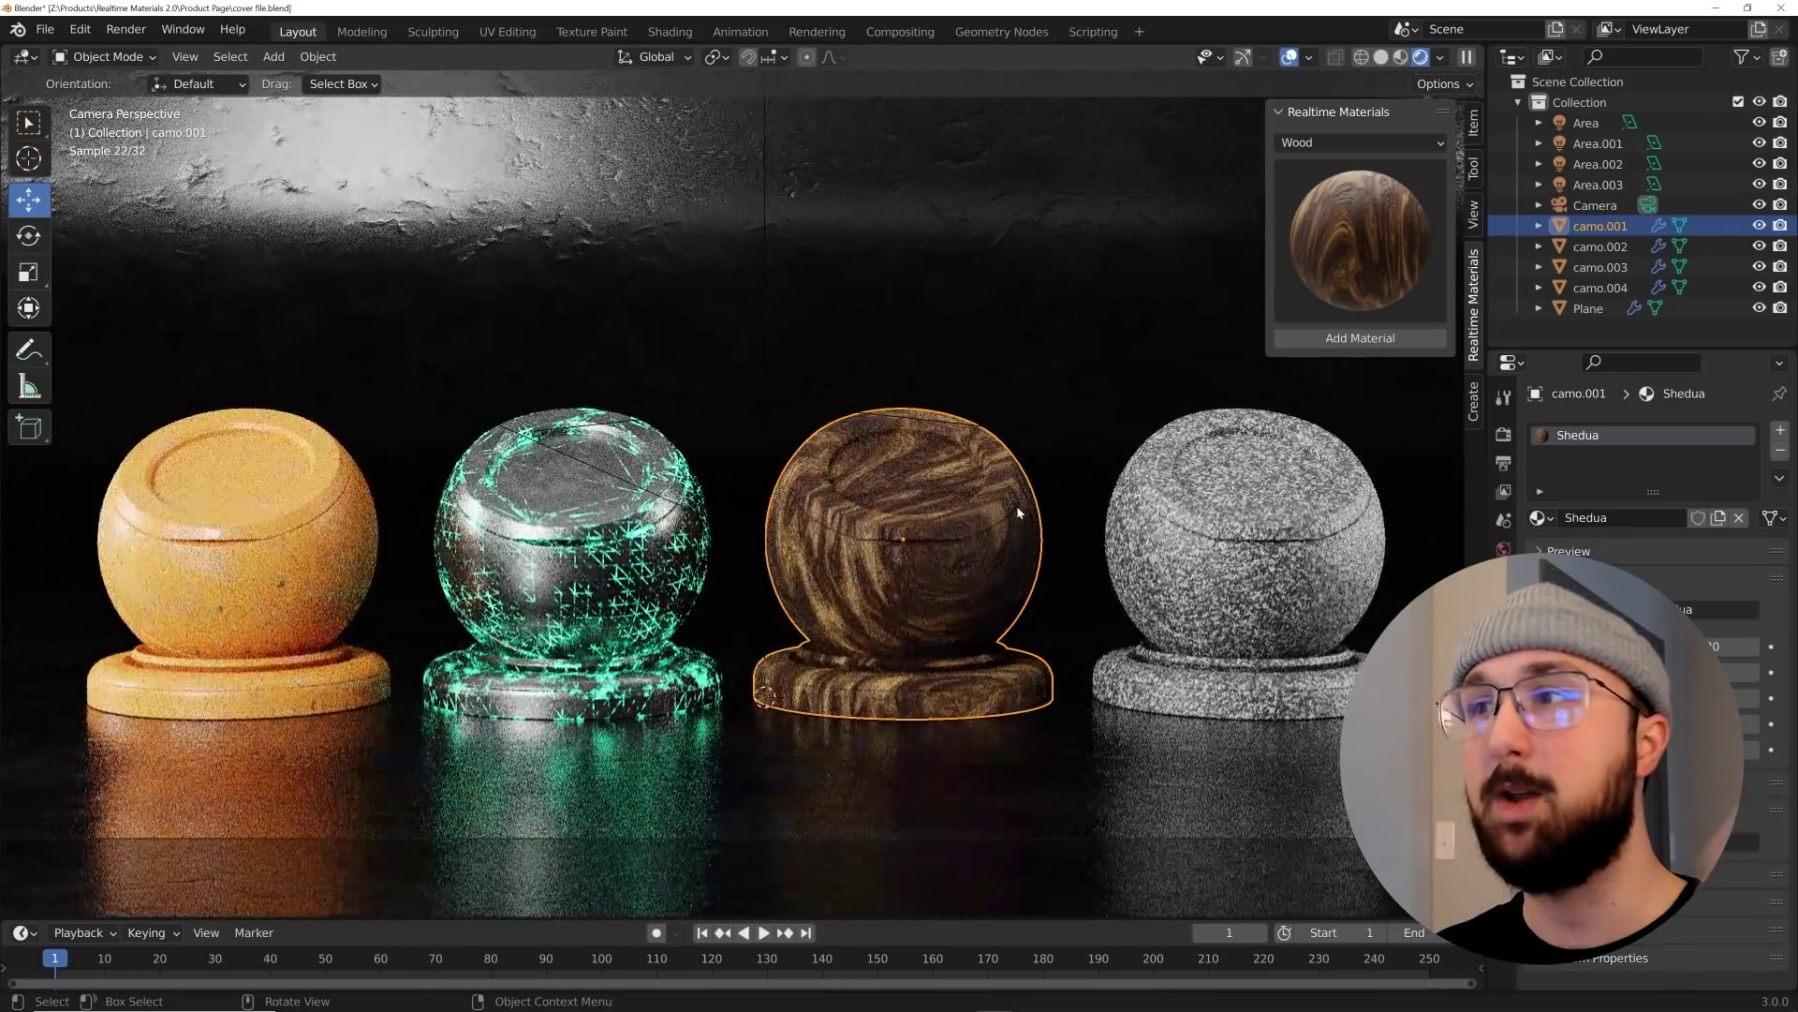
{"action": "mouse_move", "coordinate": [1704, 671]}
{"action": "left_mouse_down"}
{"action": "mouse_move", "coordinate": [1718, 671]}
{"action": "mouse_move", "coordinate": [1677, 672]}
{"action": "mouse_move", "coordinate": [1720, 672]}
{"action": "left_mouse_up"}
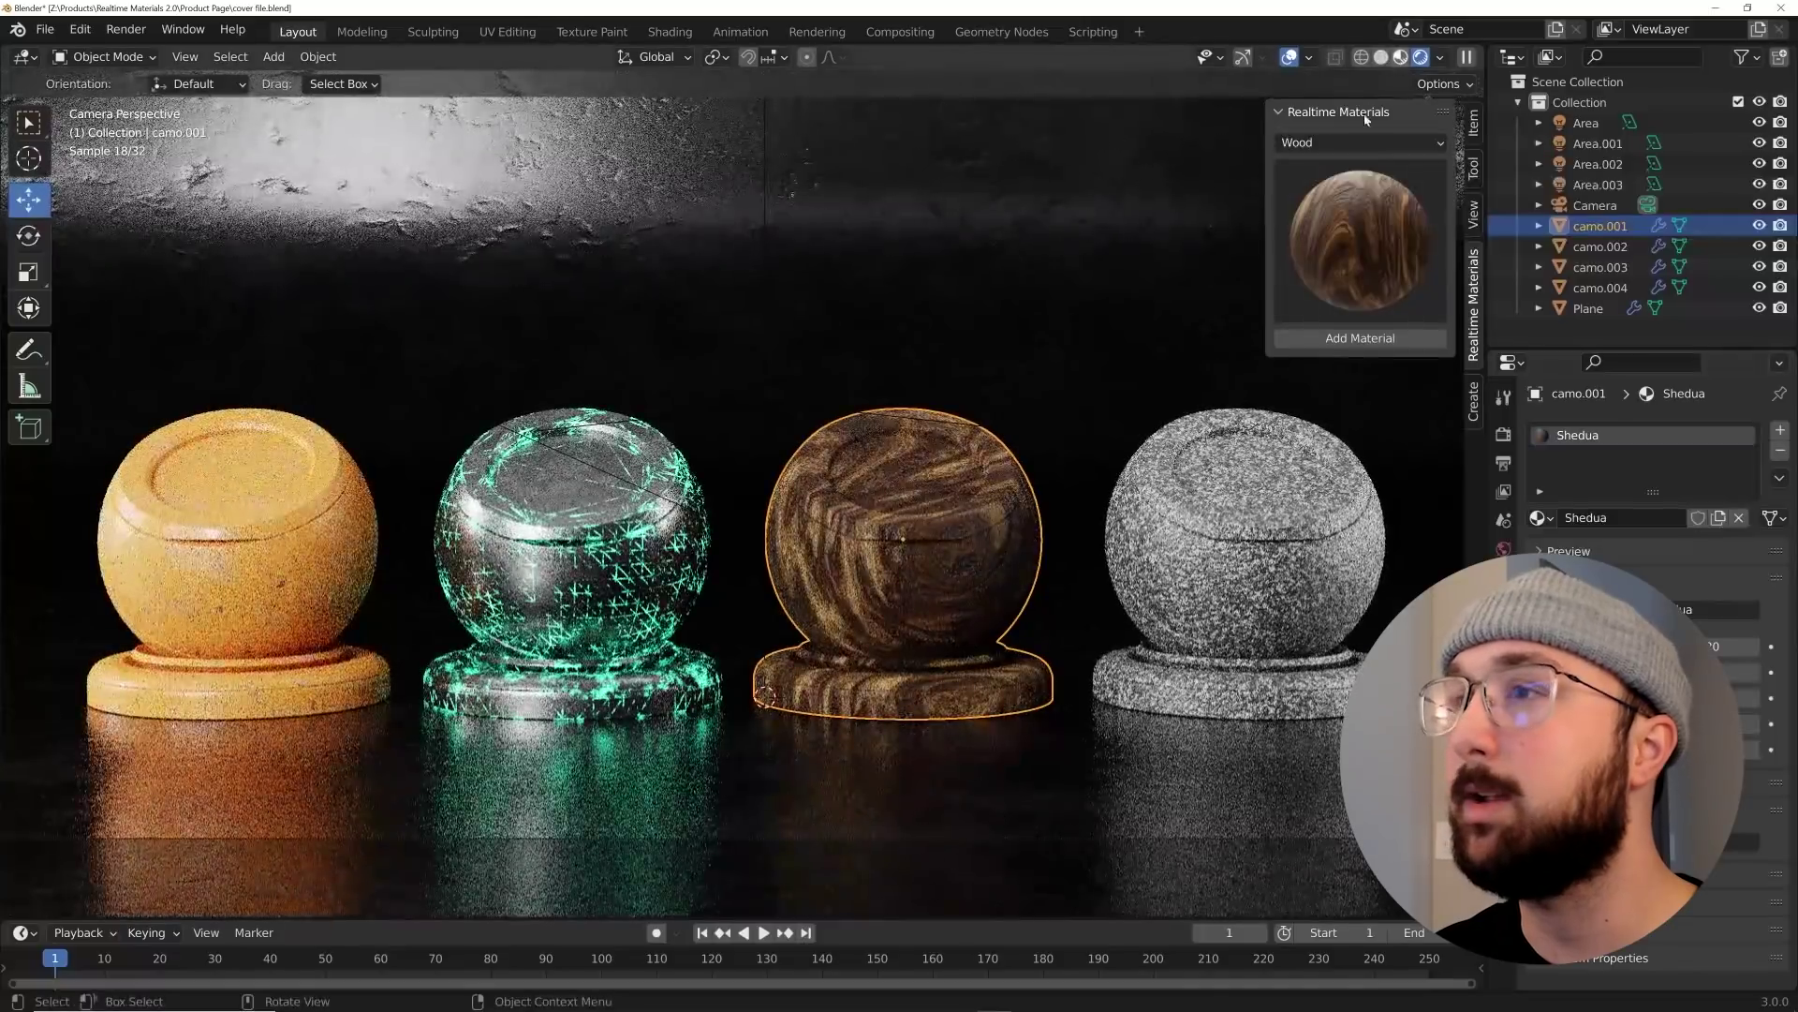
Switch to Material Preview shading and zoom in and back out on the four spheres
{"action": "left_click", "coordinate": [1401, 58]}
{"action": "scroll", "coordinate": [927, 564], "scroll_direction": "up", "scroll_amount": 4}
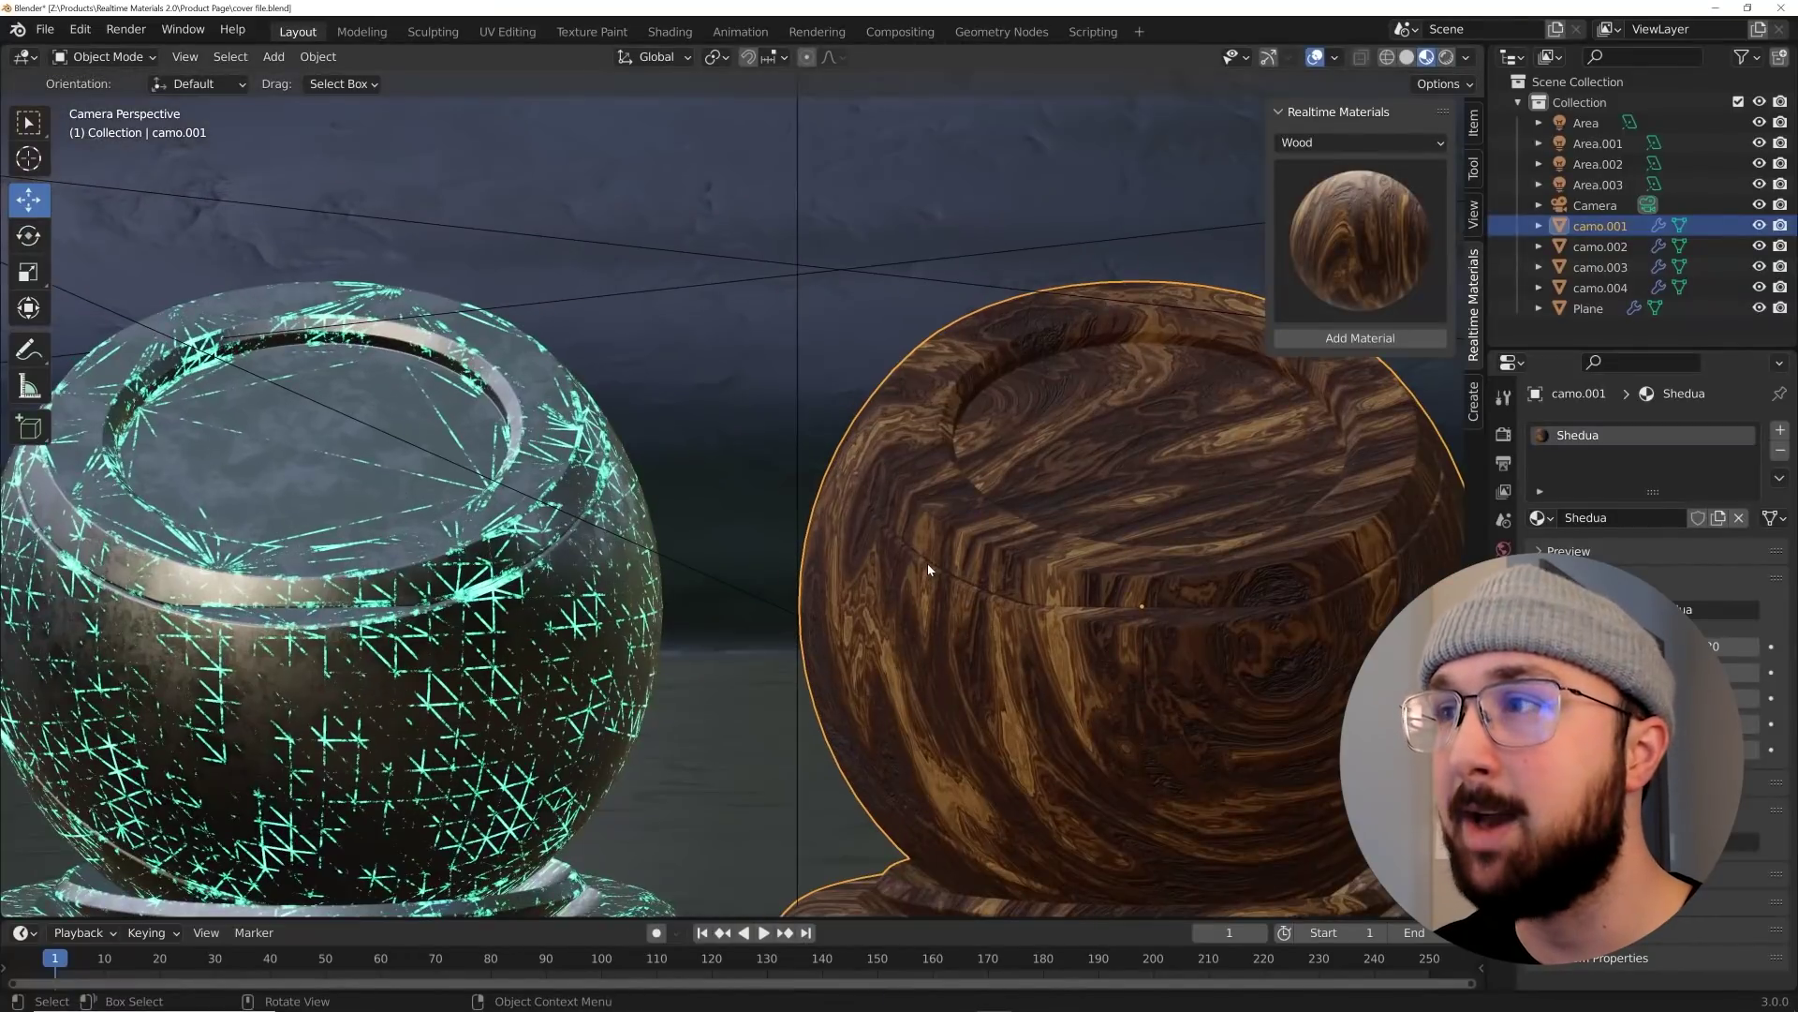
{"action": "scroll", "coordinate": [923, 563], "scroll_direction": "down", "scroll_amount": 3}
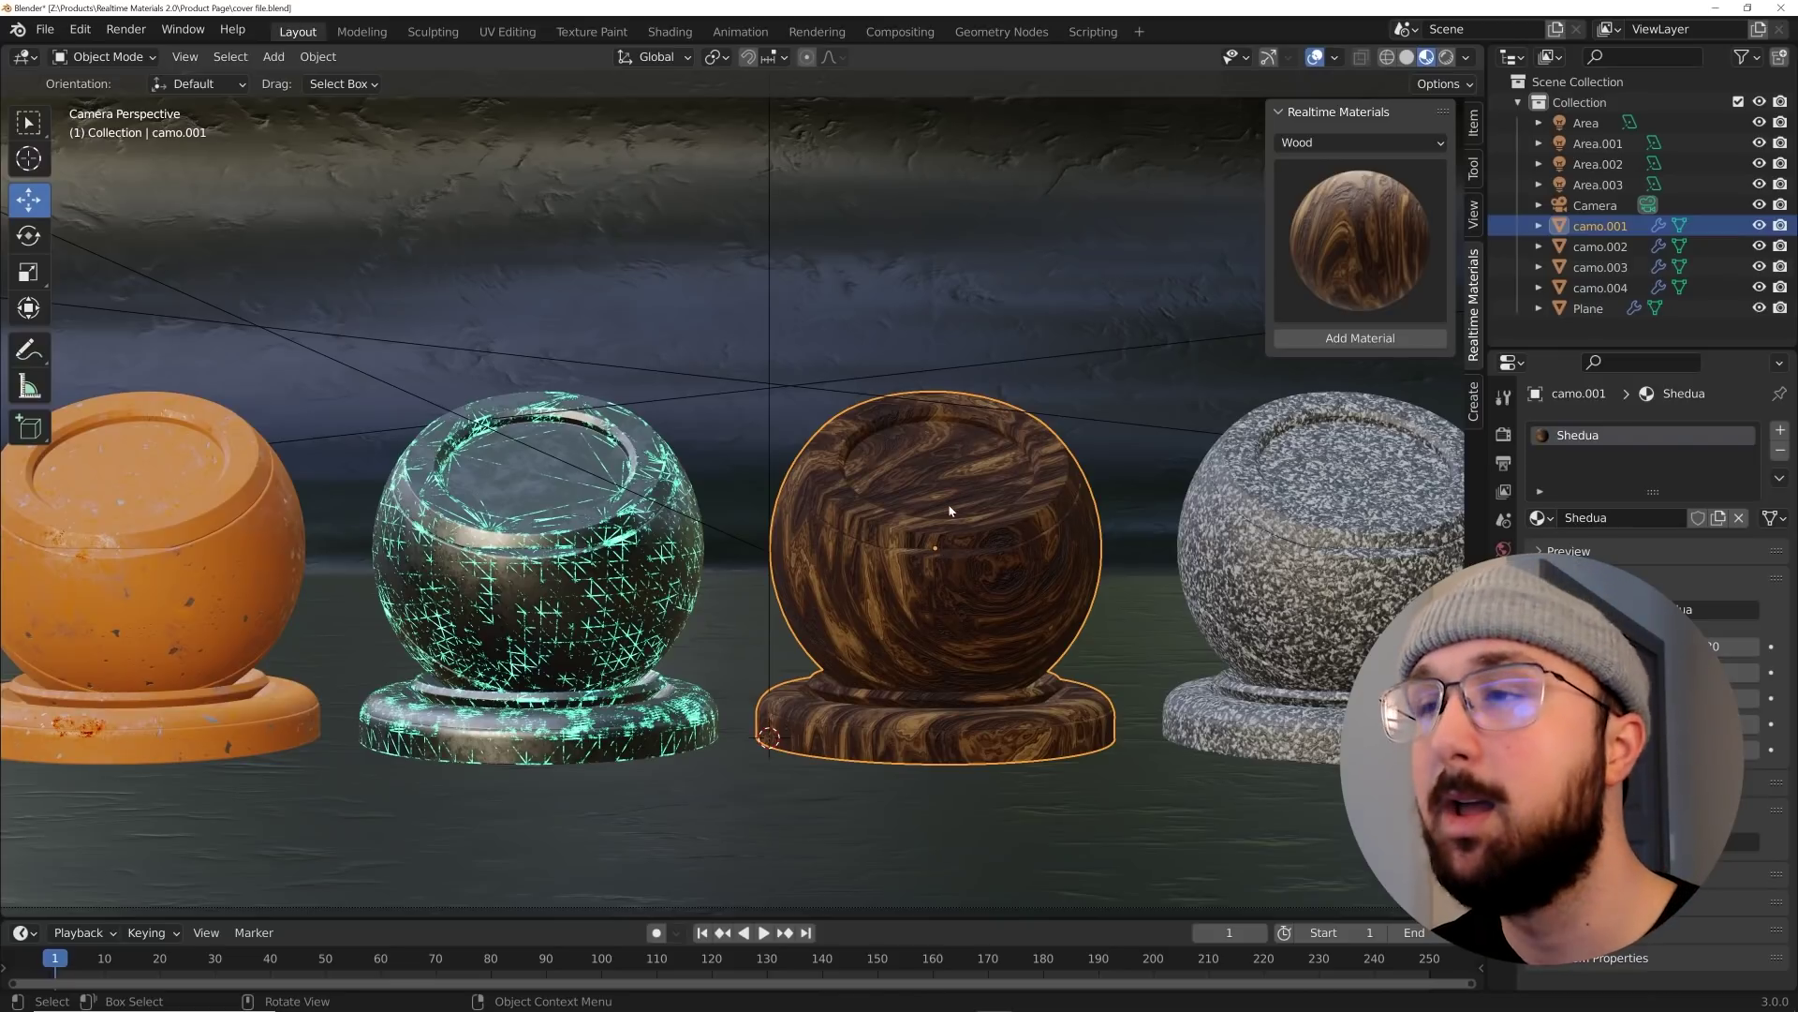
Open the Wood gallery listing Ash Wood, Fir, Red Wood, Shedua and Walnut
{"action": "left_click", "coordinate": [1370, 196]}
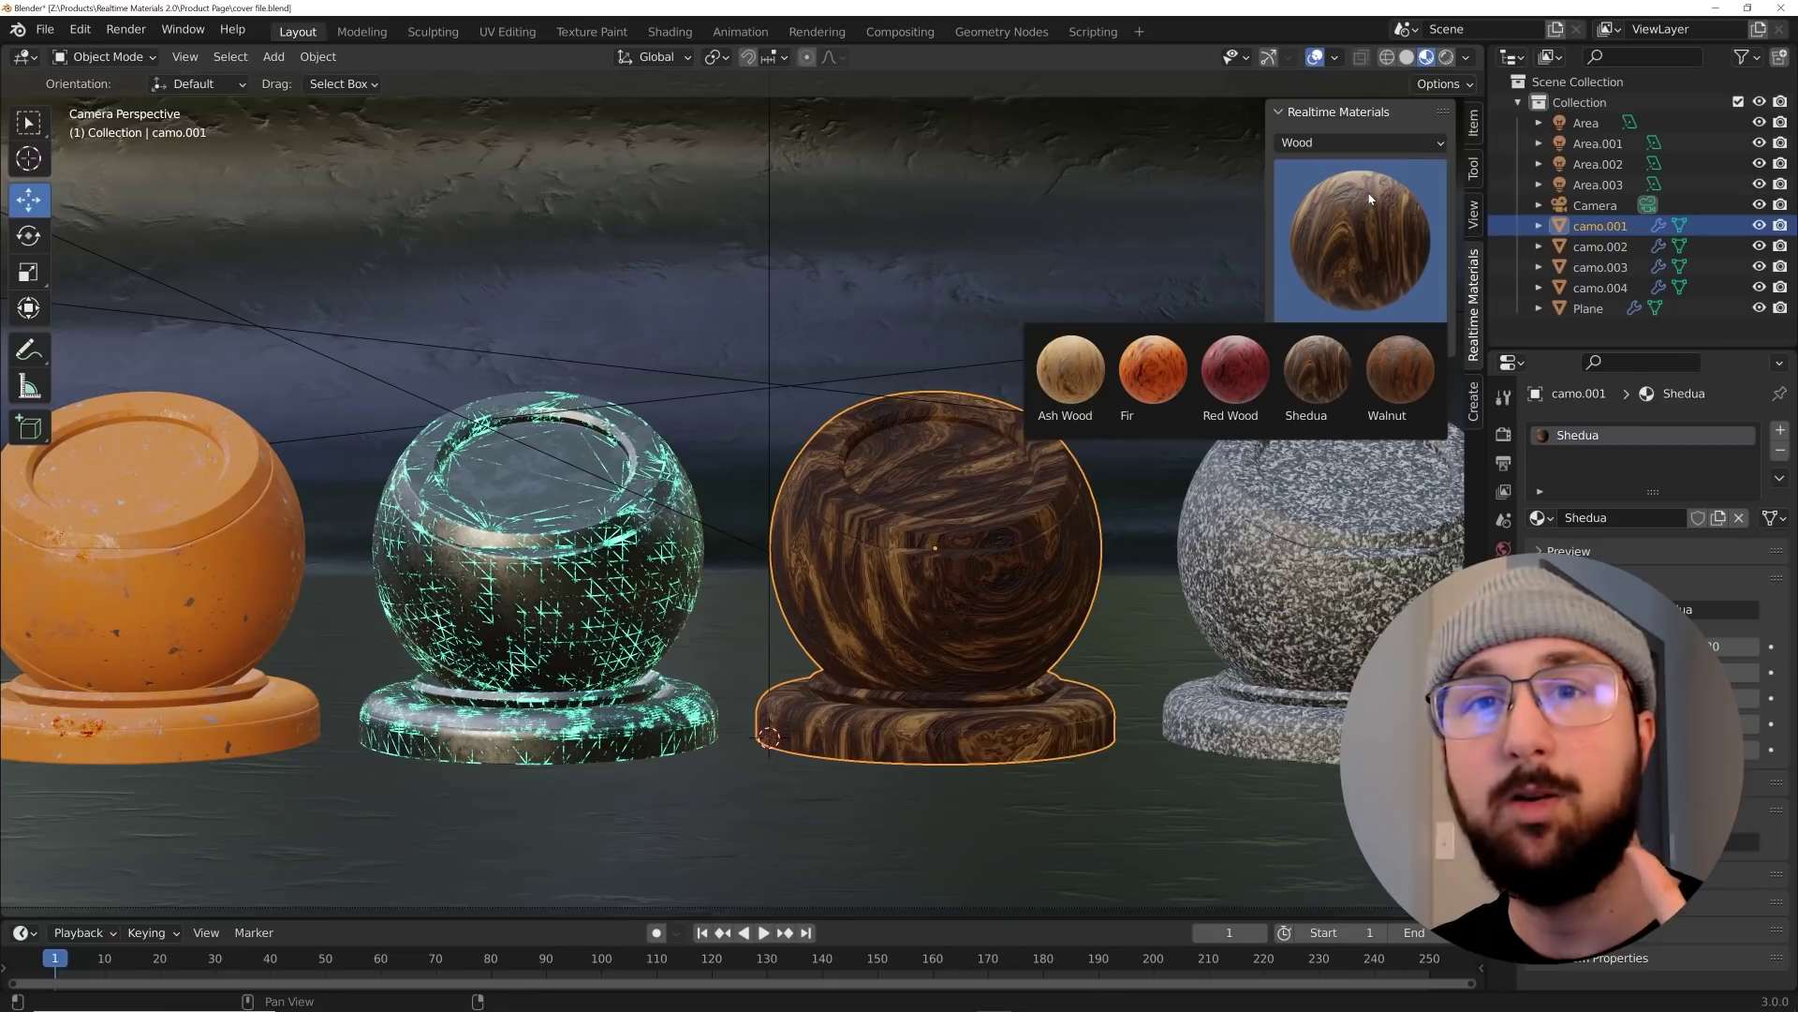